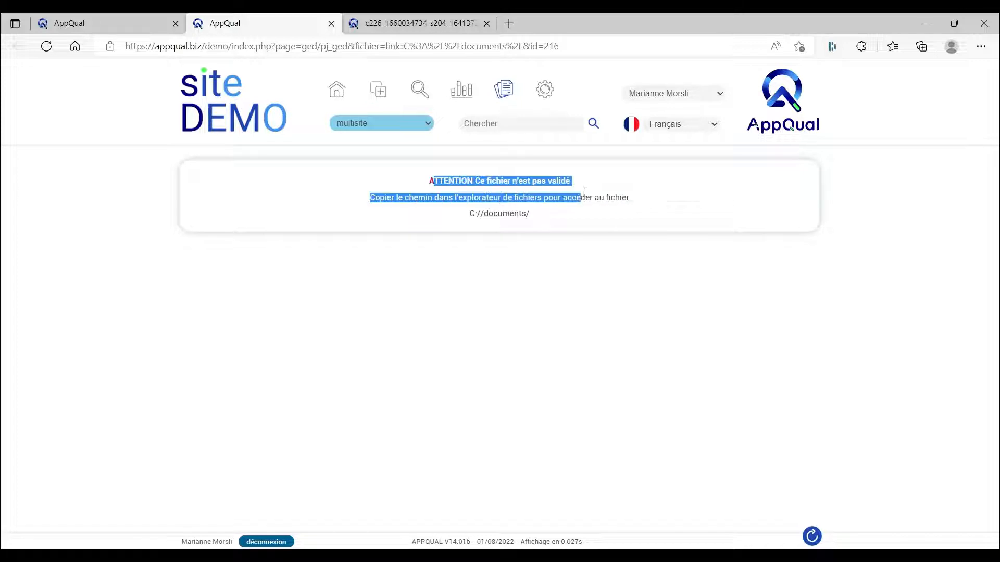
Step: Return to the document management page, search by reference or title for "audit", and open PR03 Procédure d'audit interne
left_click(590, 218)
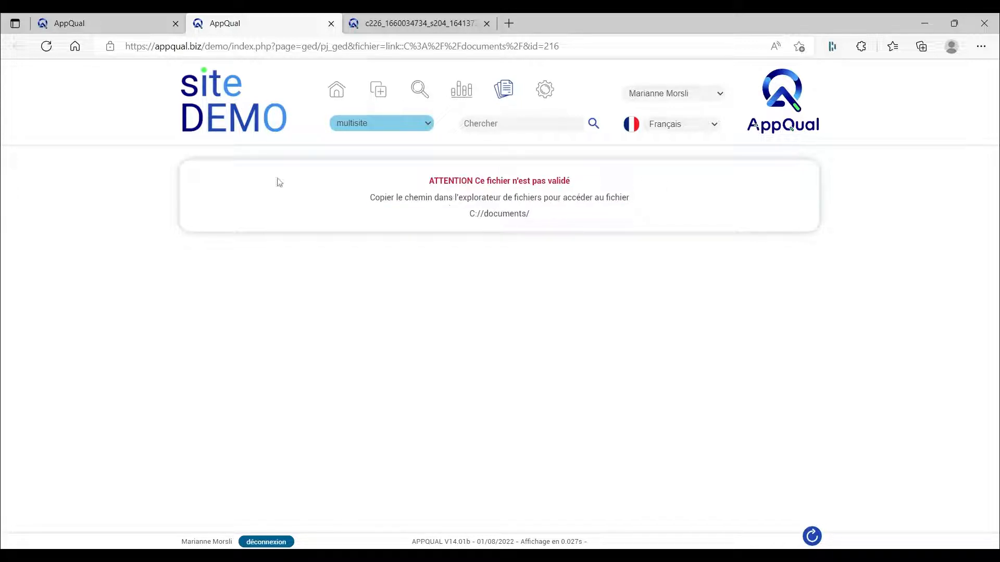
left_click(108, 26)
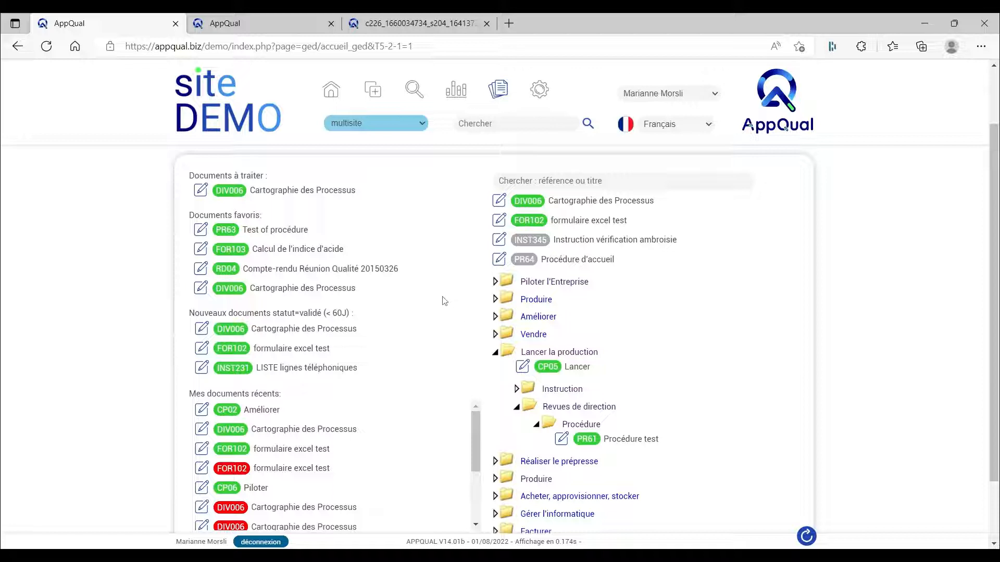
left_click(500, 181)
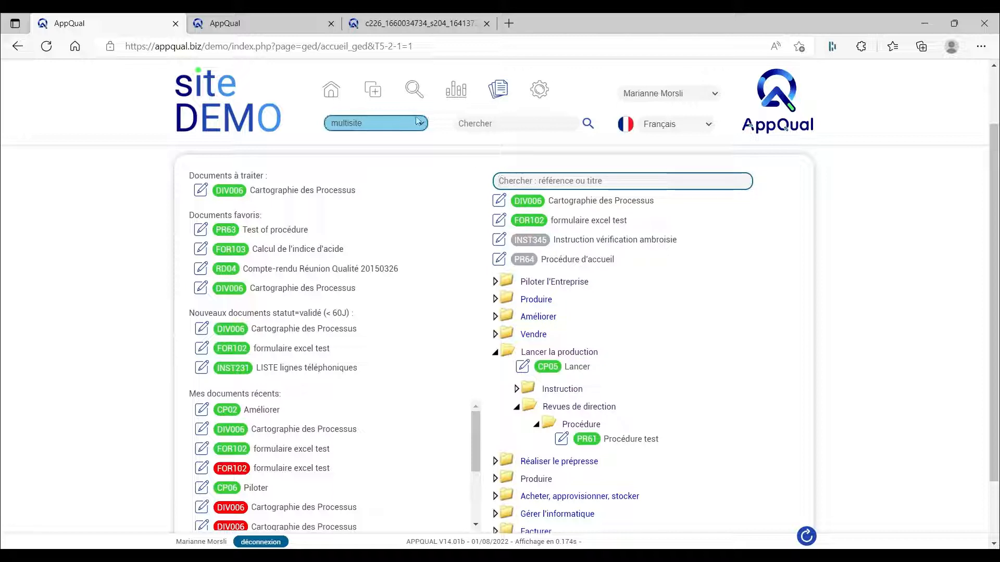
left_click(487, 123)
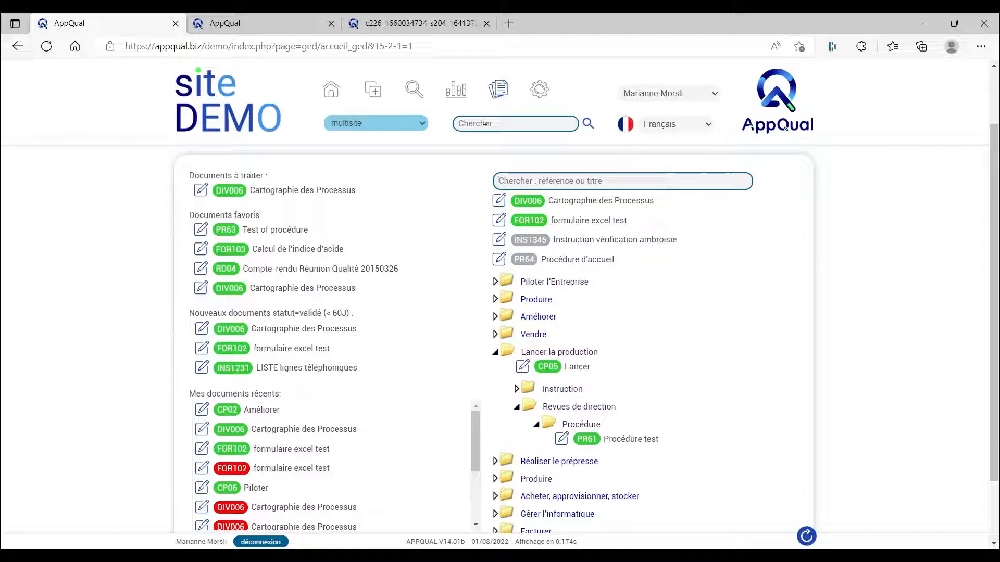
type("audit")
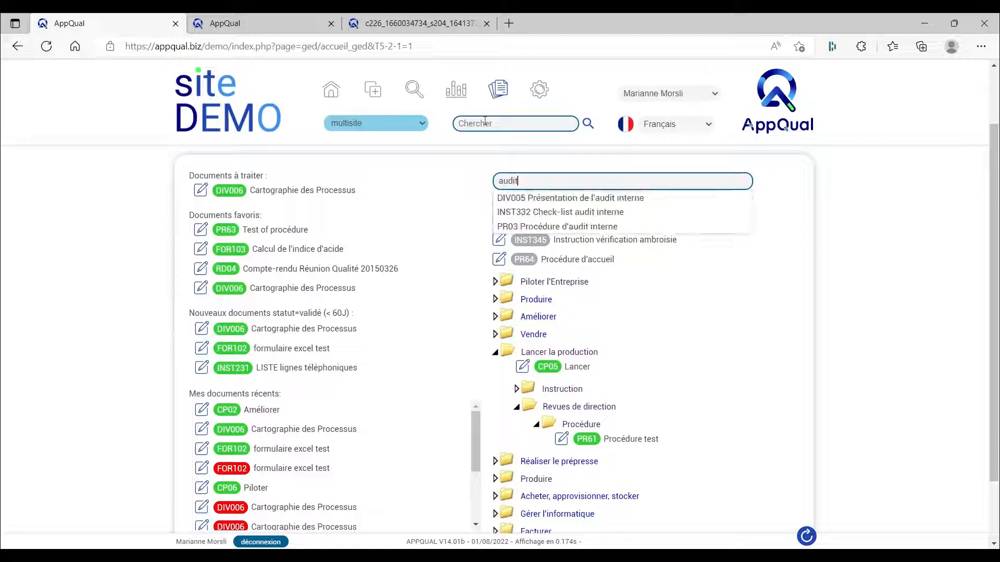
left_click(572, 226)
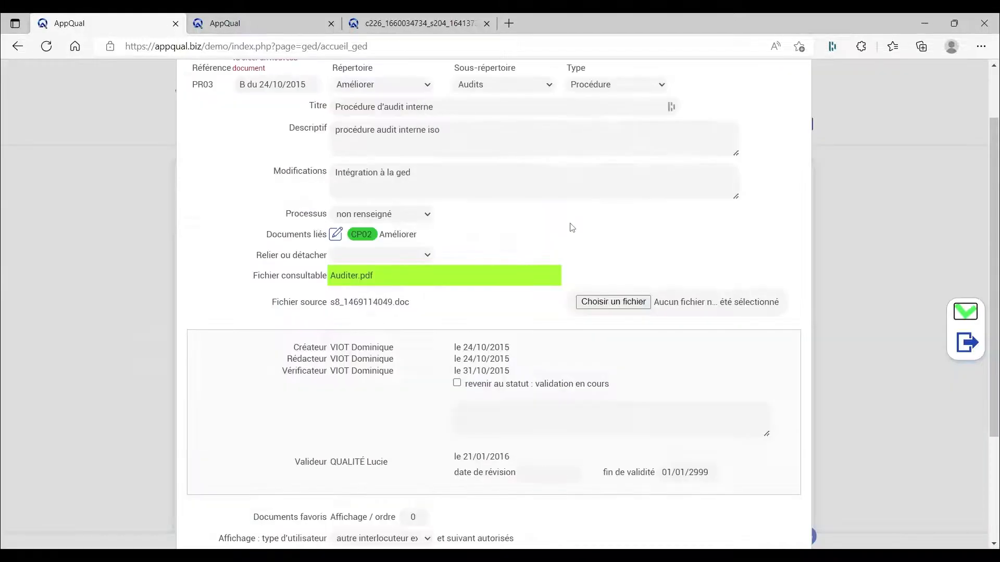
Step: View the PR03 record's consultable file Auditer.pdf, and close the record
scroll(561, 236, "up", 2)
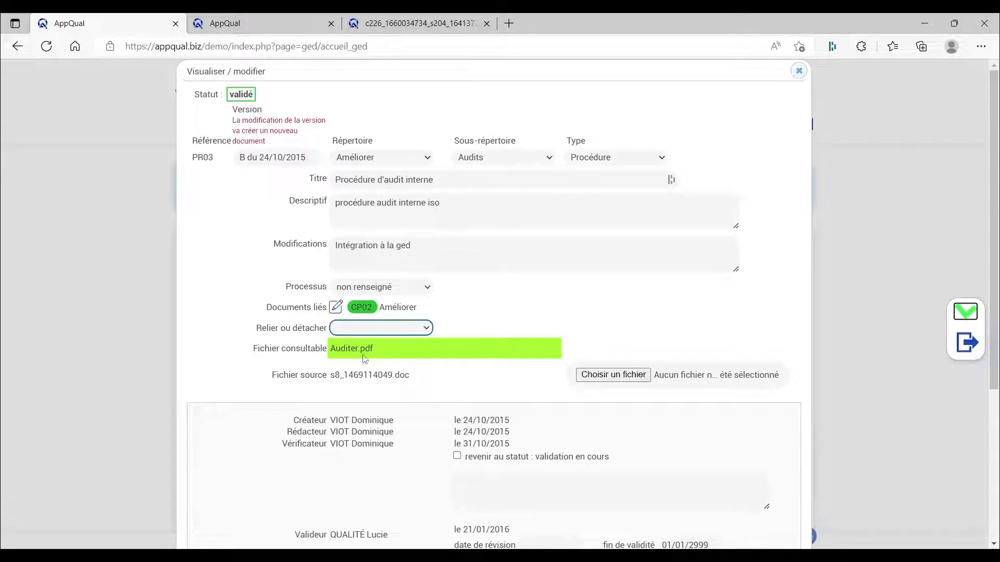
left_click(338, 347)
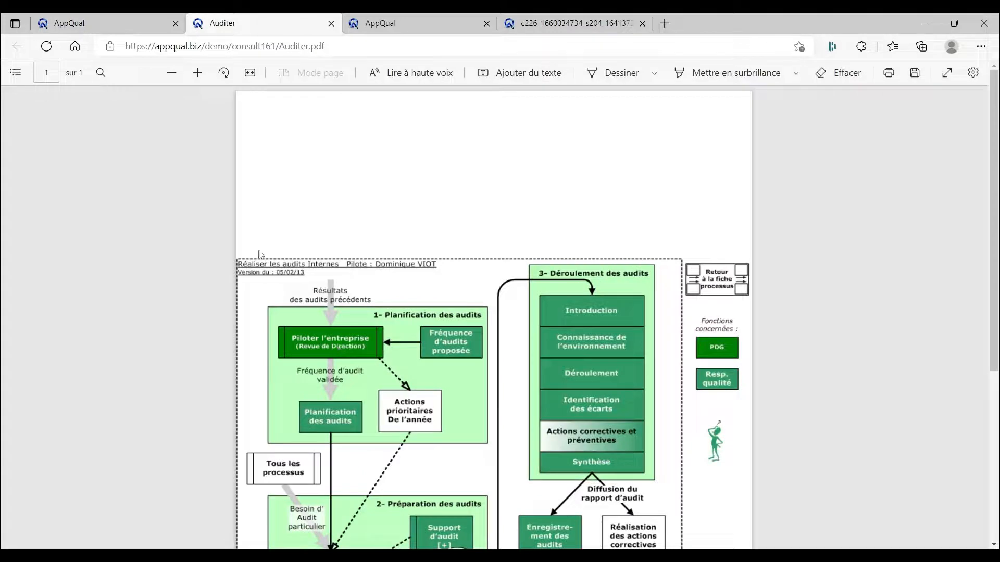
left_click(91, 27)
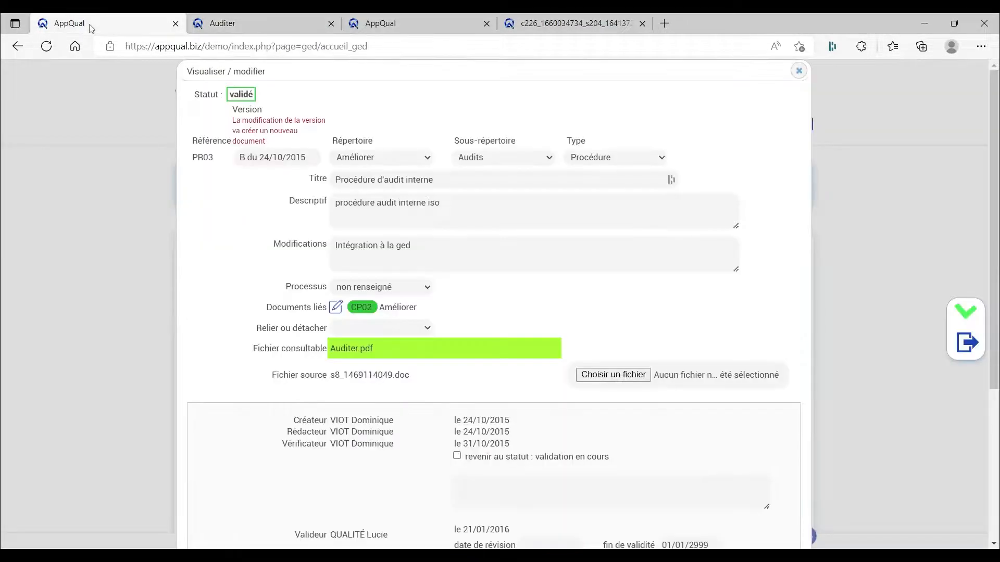
left_click(798, 71)
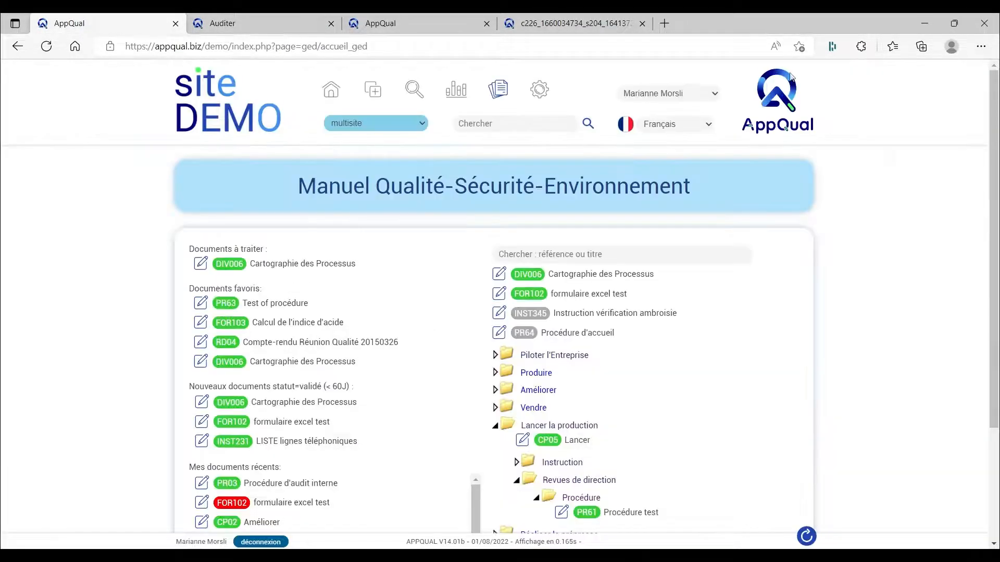
Step: Run a general document search for the word "controle"
left_click(514, 123)
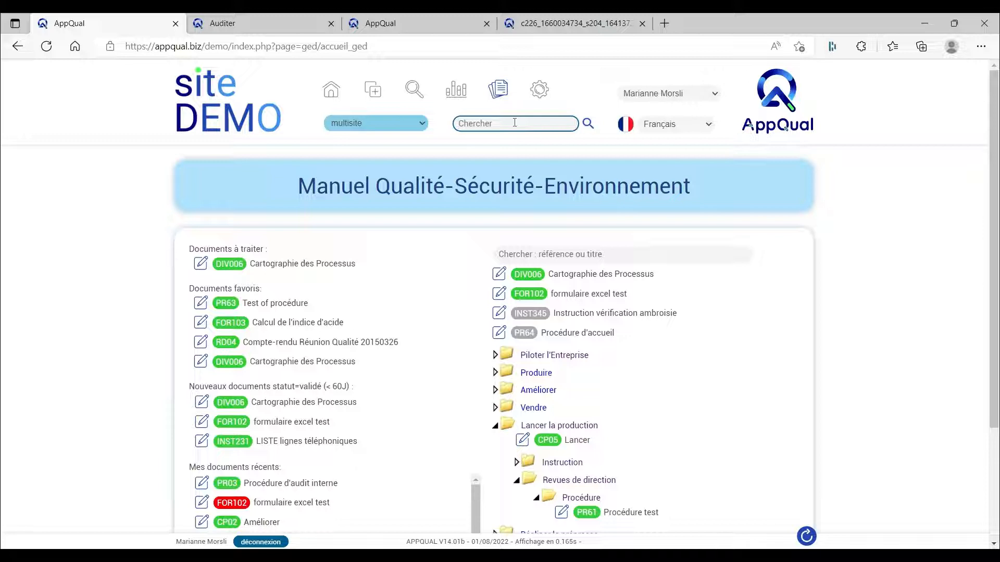
type("controle")
key("Return")
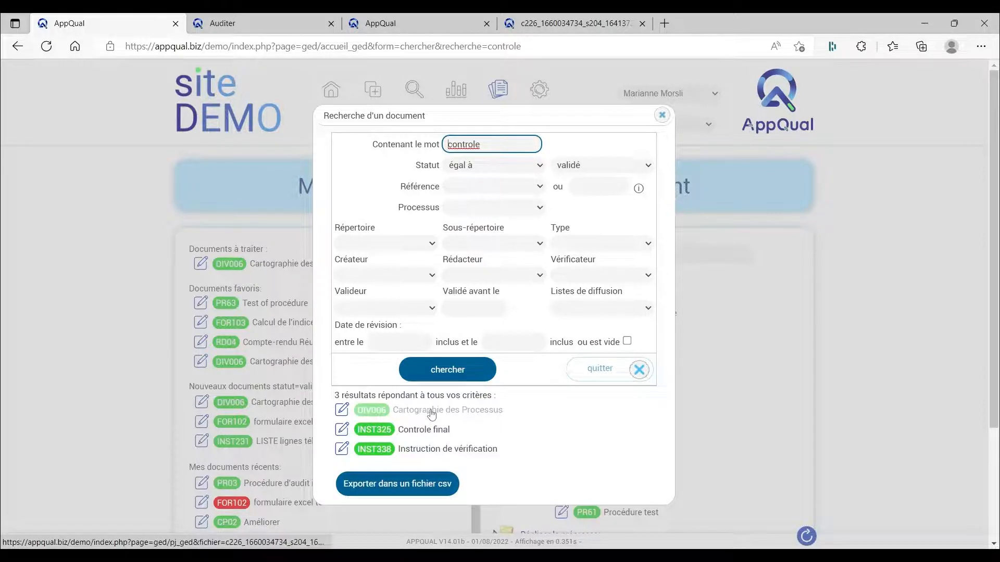
mouse_move(431, 414)
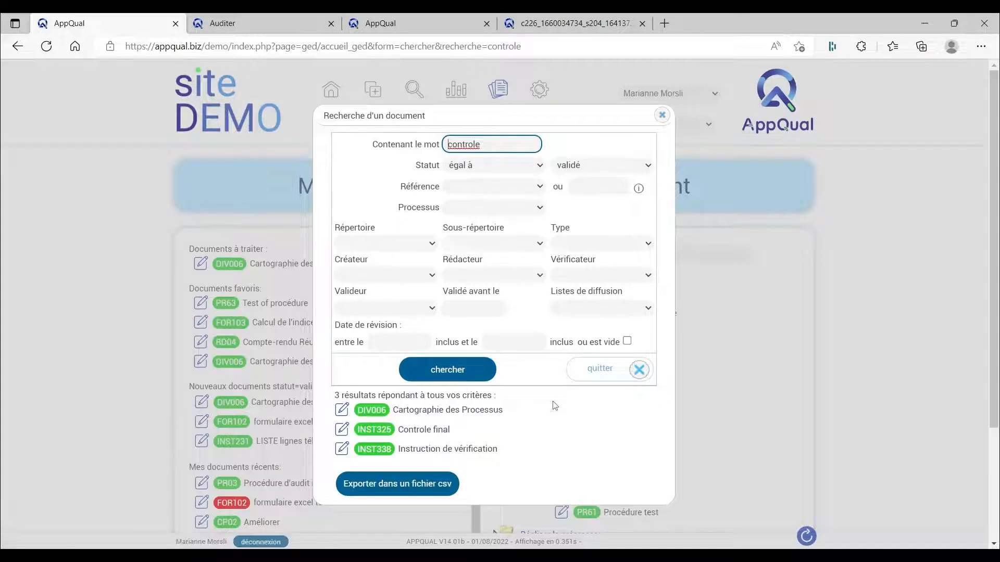
Step: Clear the status criterion, rerun the "controle" search and look through the full results list
left_click(588, 167)
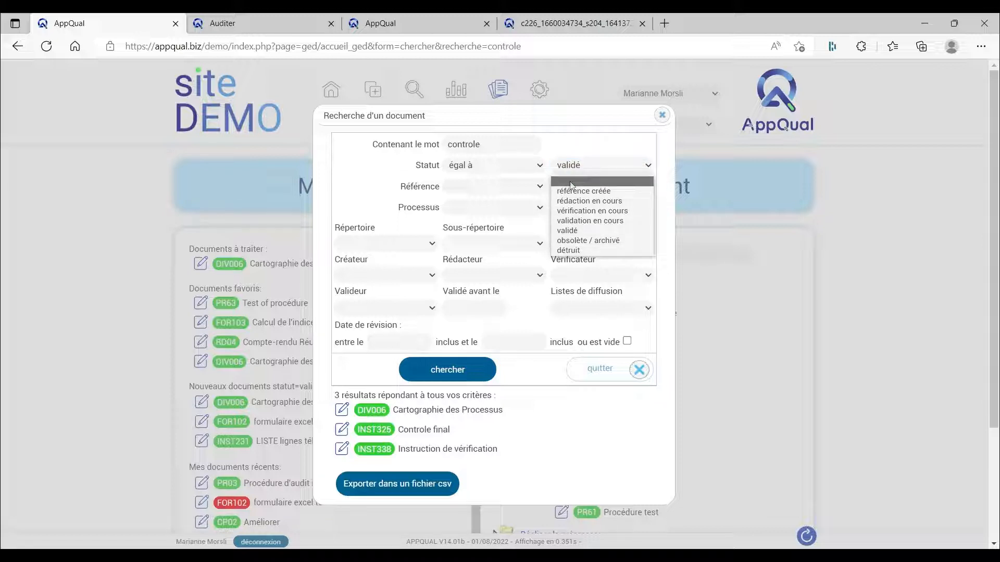
left_click(572, 183)
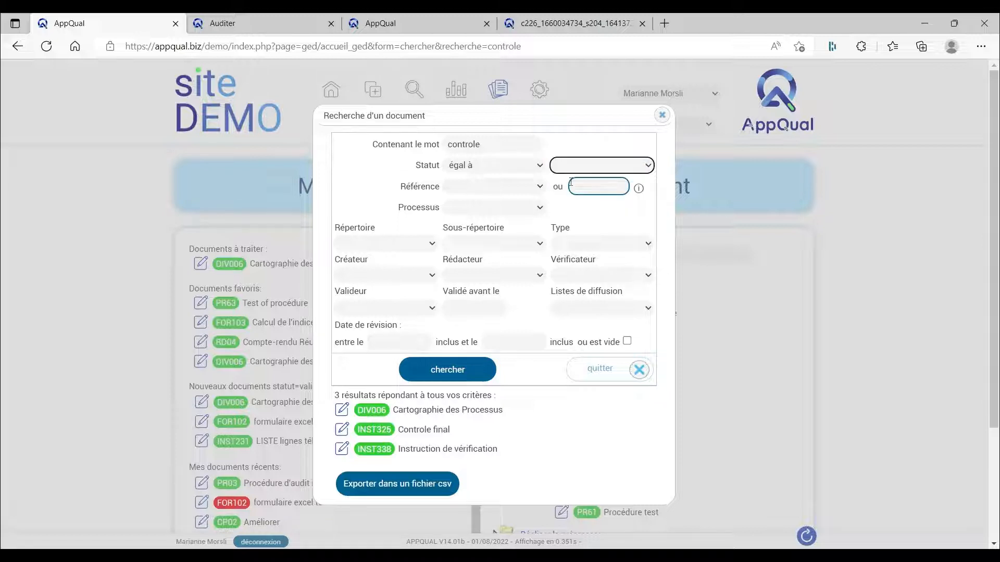
left_click(445, 374)
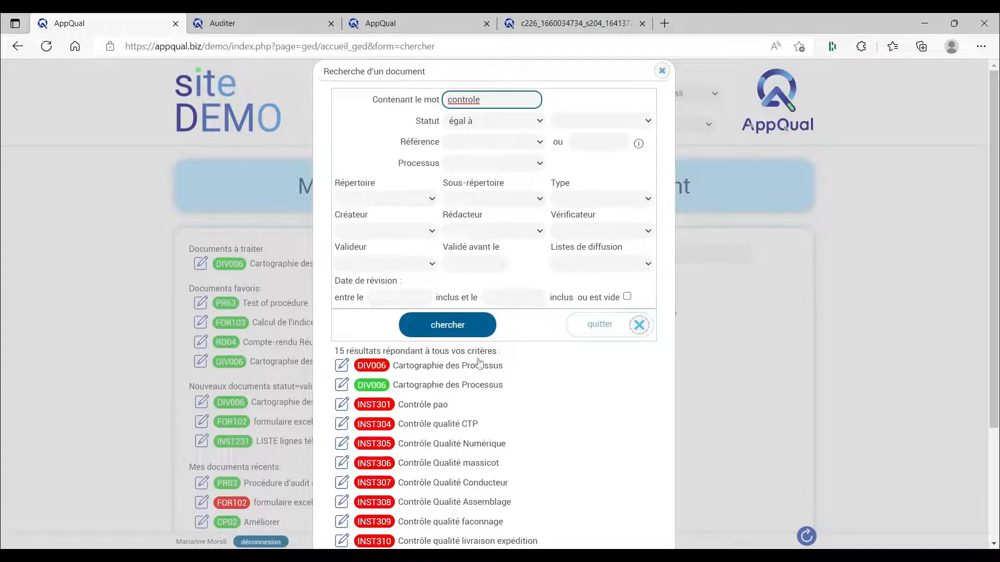
scroll(478, 364, "down", 2)
scroll(478, 364, "down", 1)
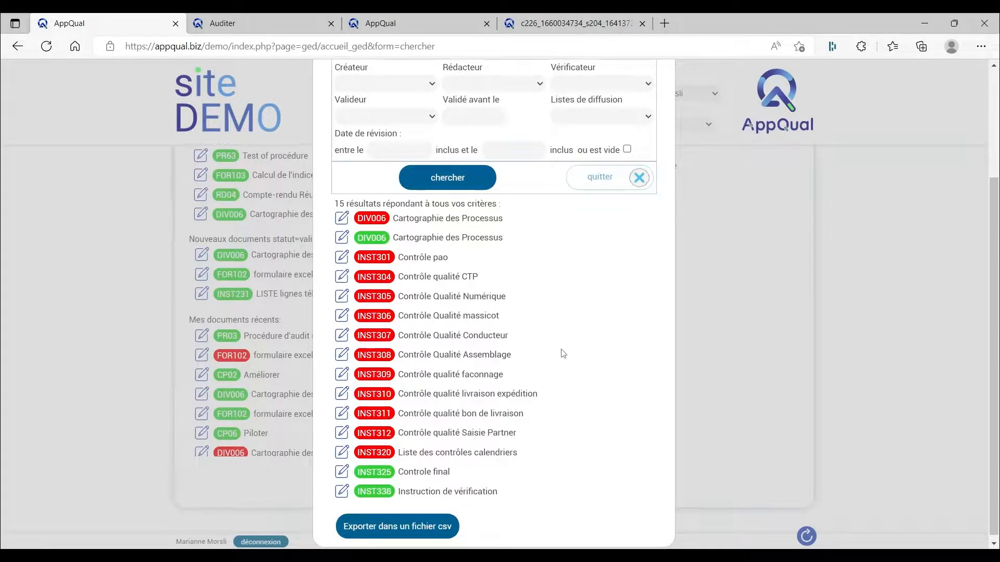
scroll(564, 354, "up", 2)
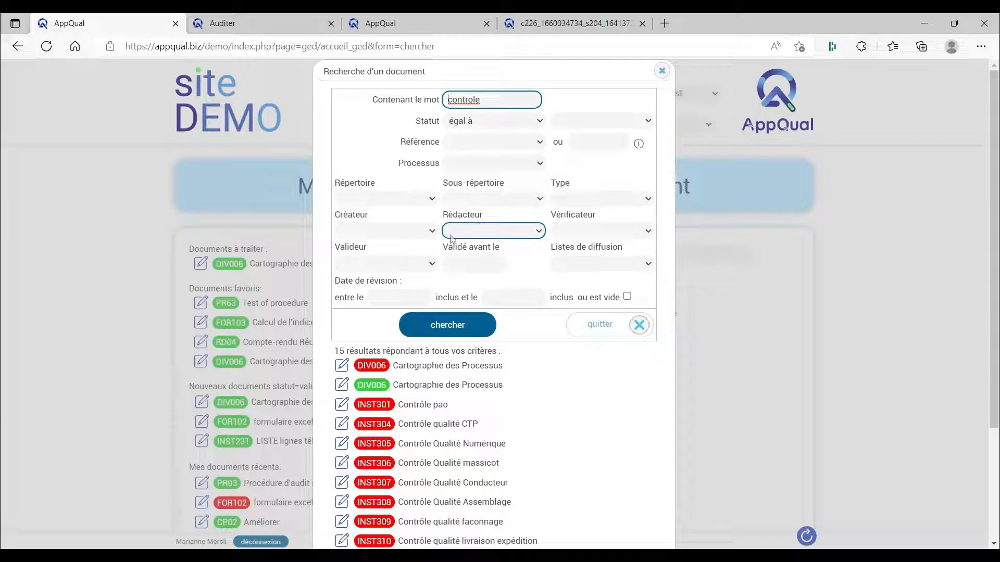
Step: Inspect the revision date and verifier criteria without setting them, and close the document search
left_click(374, 295)
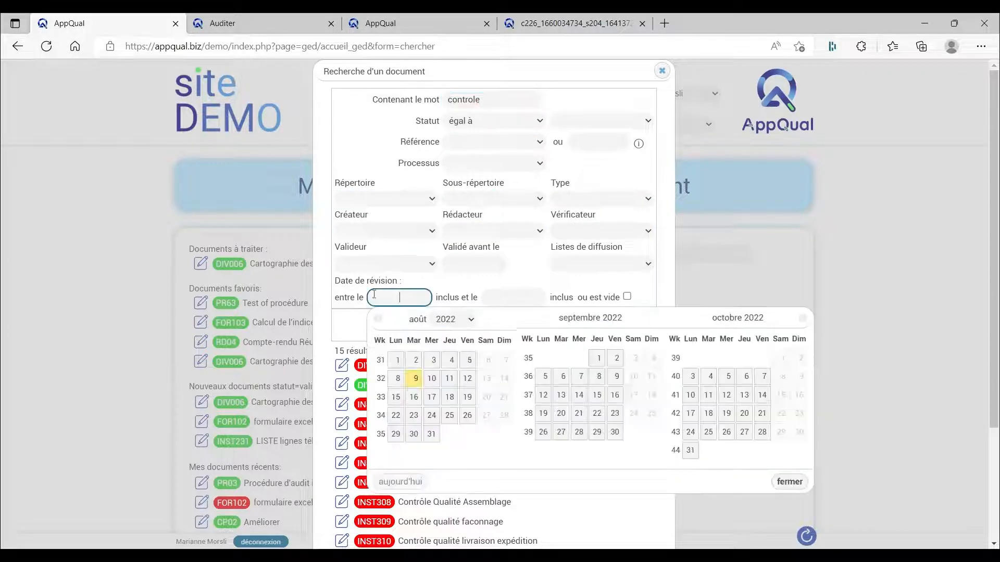
left_click(452, 285)
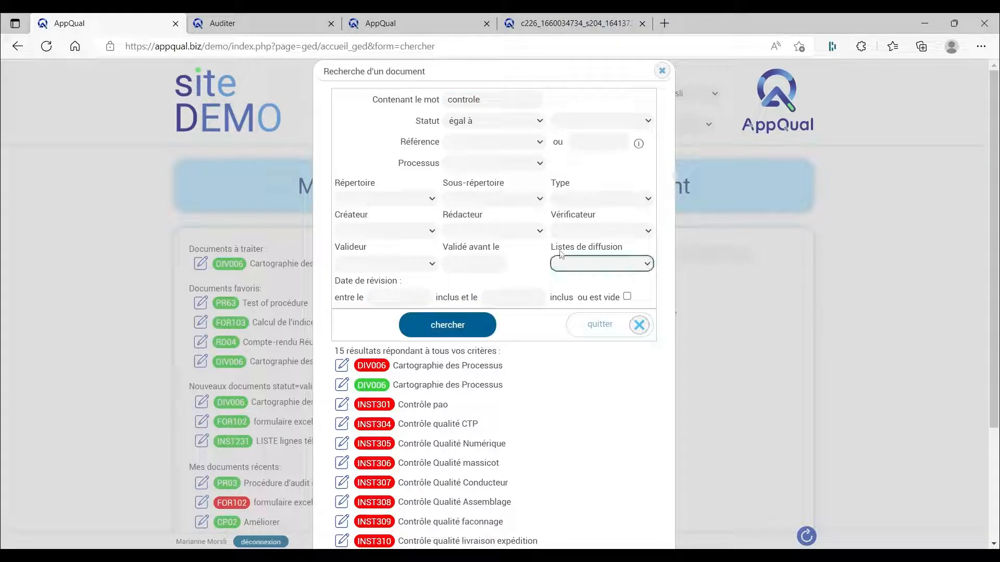
left_click(581, 232)
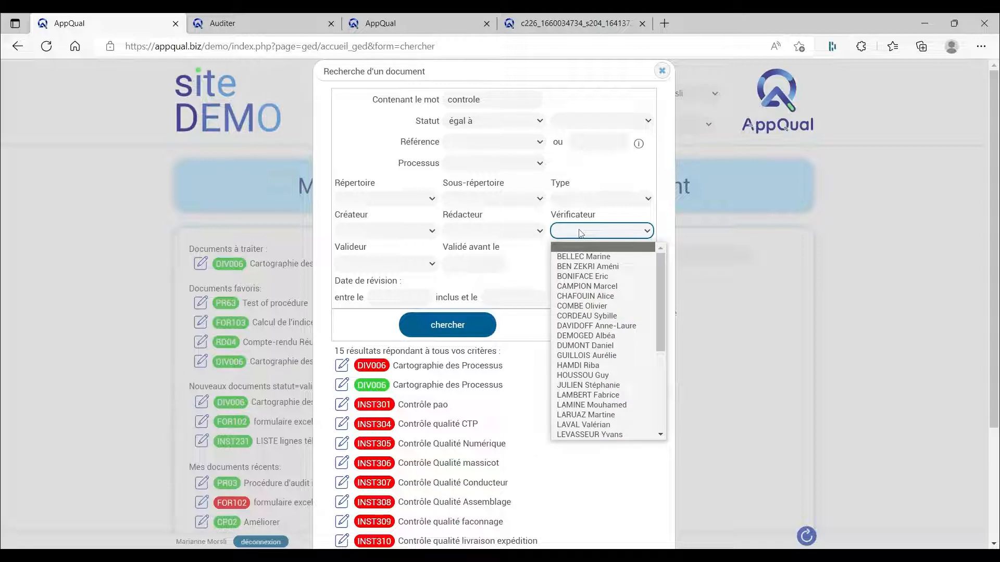
left_click(581, 232)
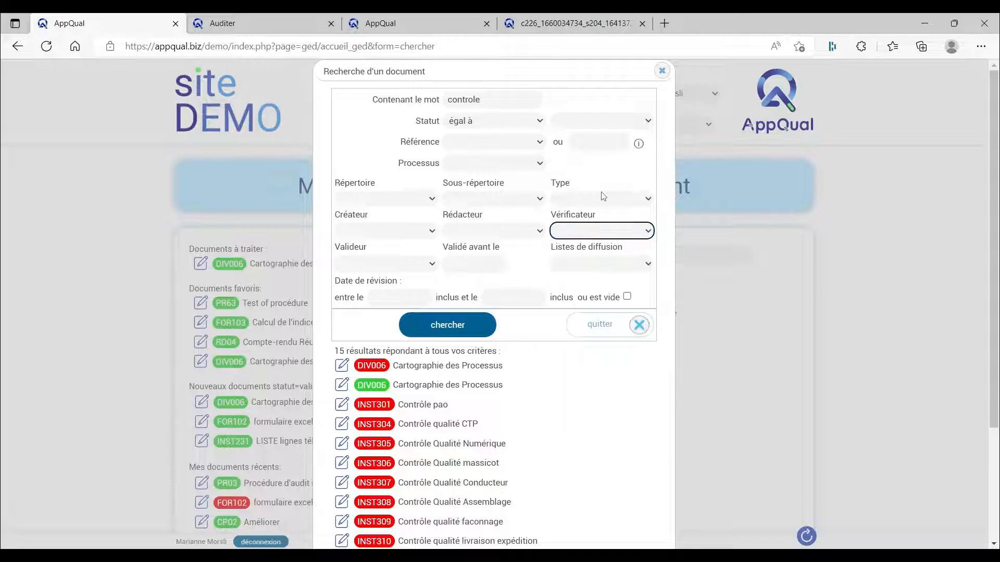
left_click(662, 73)
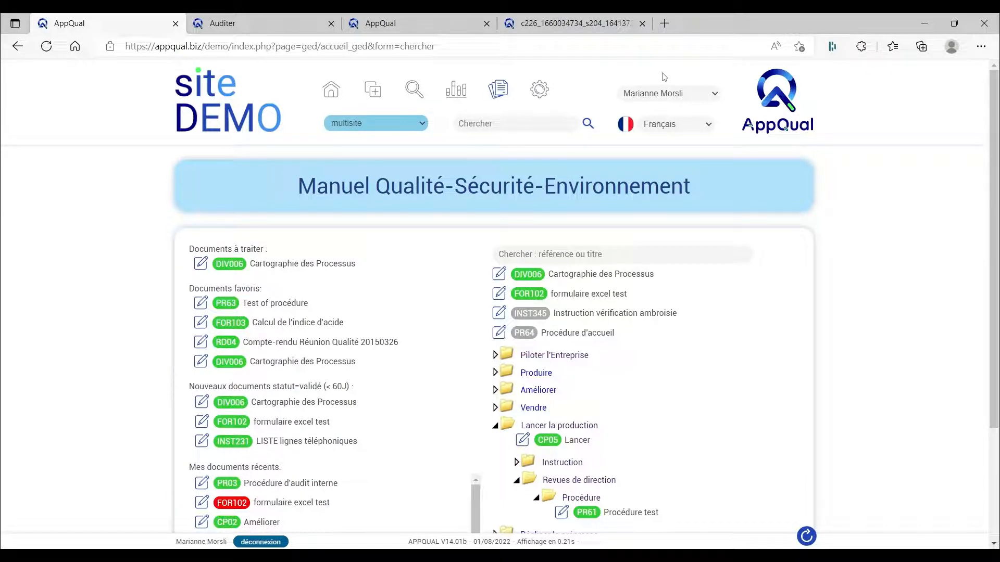
Step: Open the DIV006 Cartographie des Processus record and examine its reference, version, directory, subdirectory and type fields
left_click(498, 276)
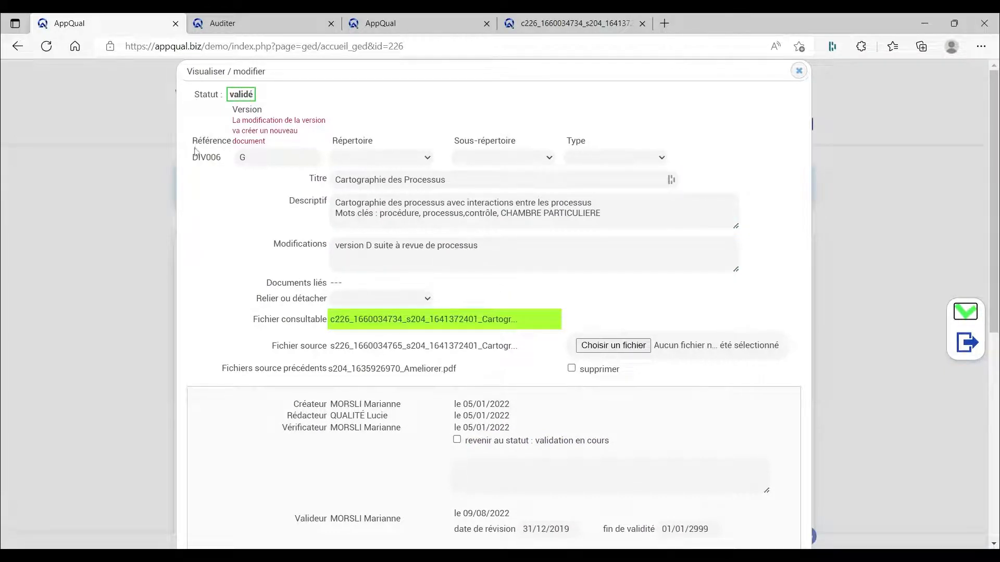
left_click_drag(192, 141, 231, 141)
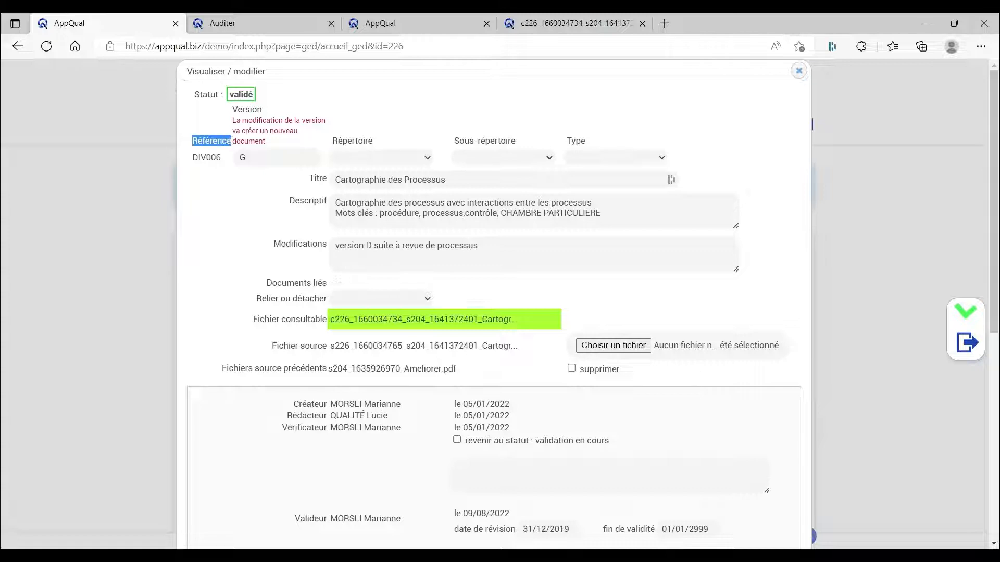
left_click(205, 169)
left_click(255, 159)
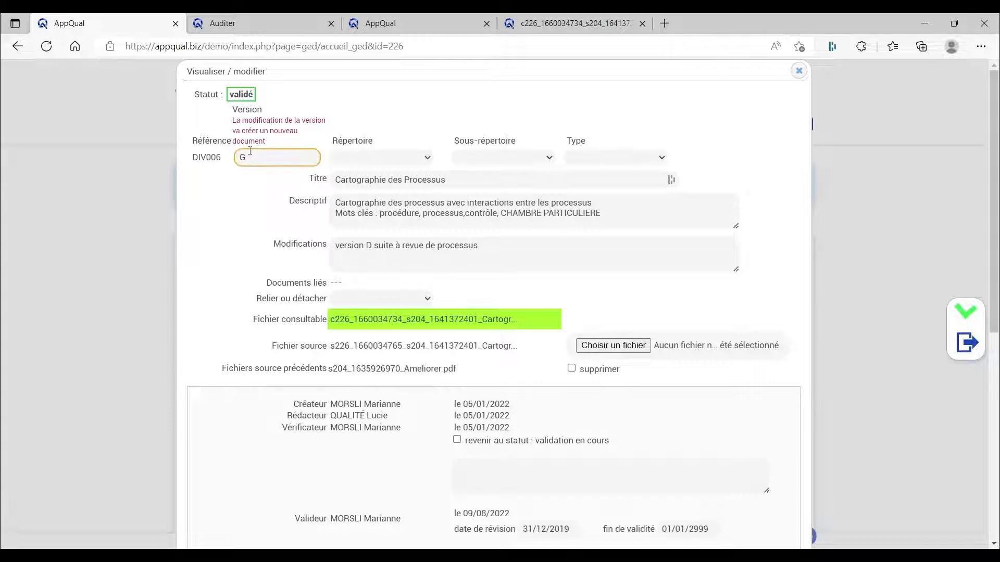
left_click(243, 146)
left_click(369, 157)
left_click(391, 155)
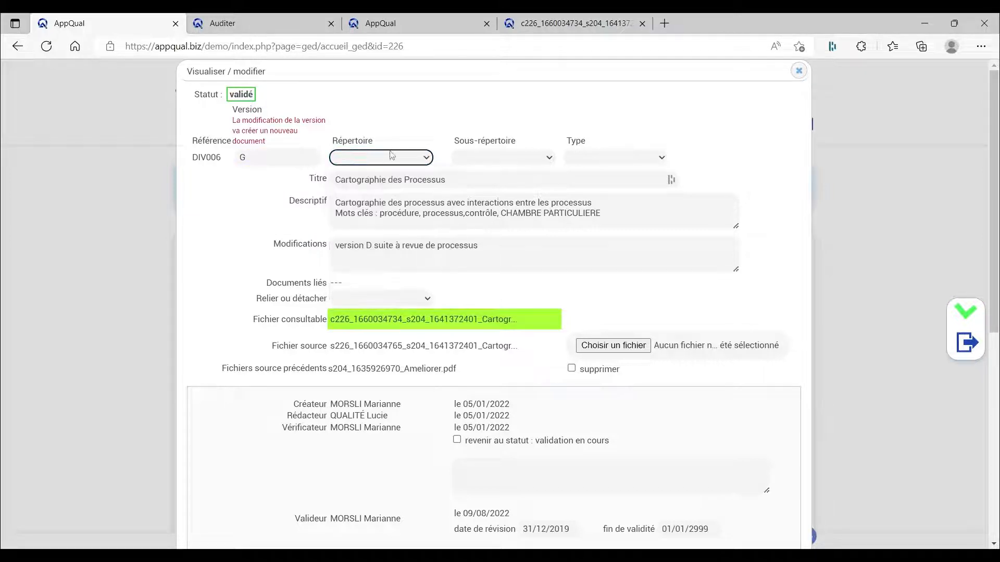
left_click(494, 160)
left_click(495, 159)
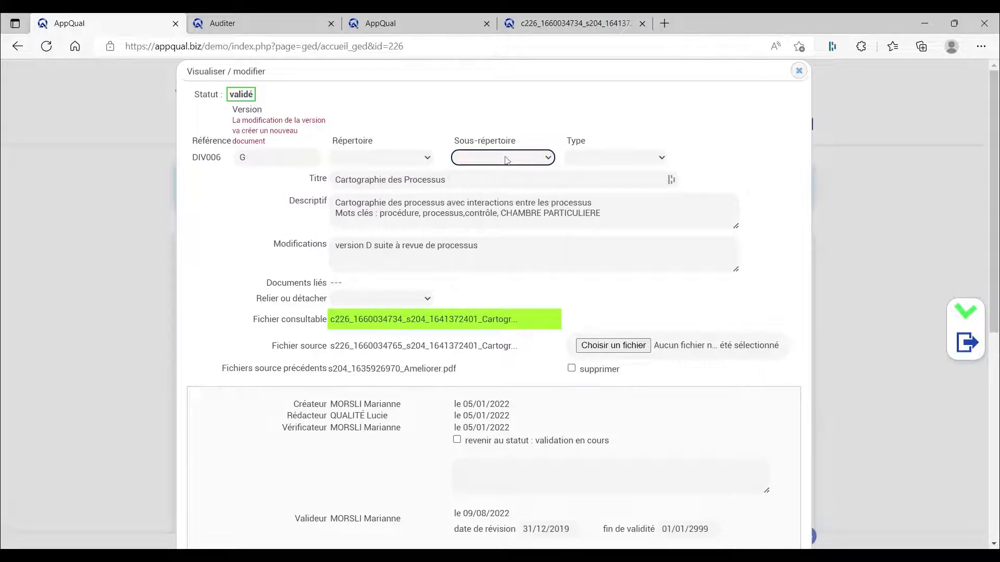
left_click(581, 159)
left_click(582, 161)
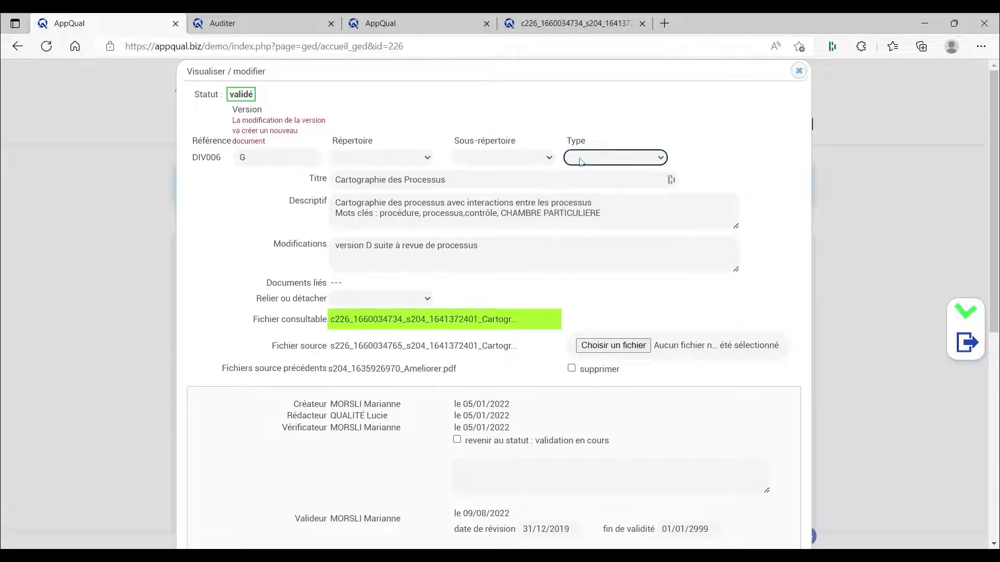
Step: Examine the title, description and modifications fields of the DIV006 record
left_click(311, 179)
double_click(311, 180)
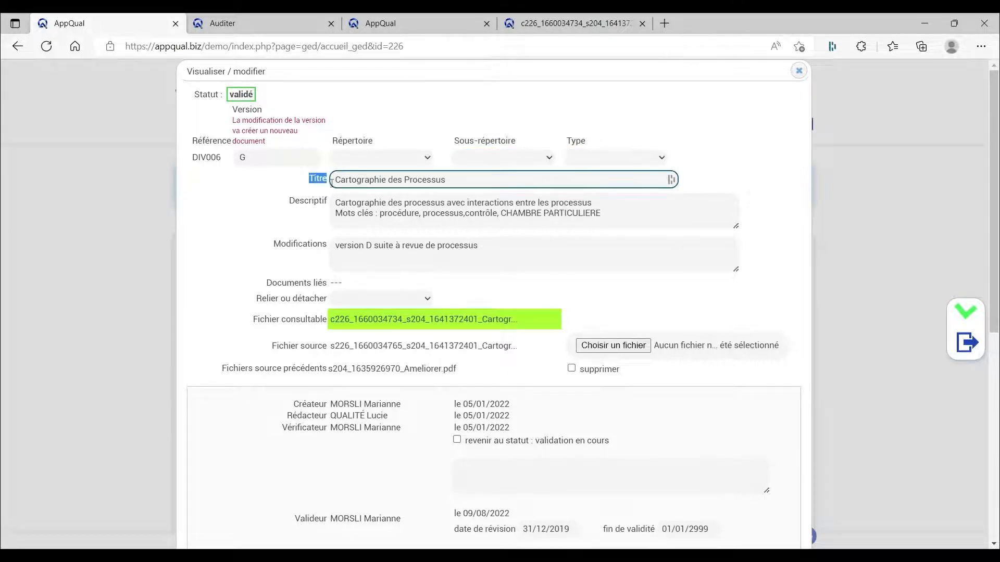
left_click_drag(288, 202, 321, 207)
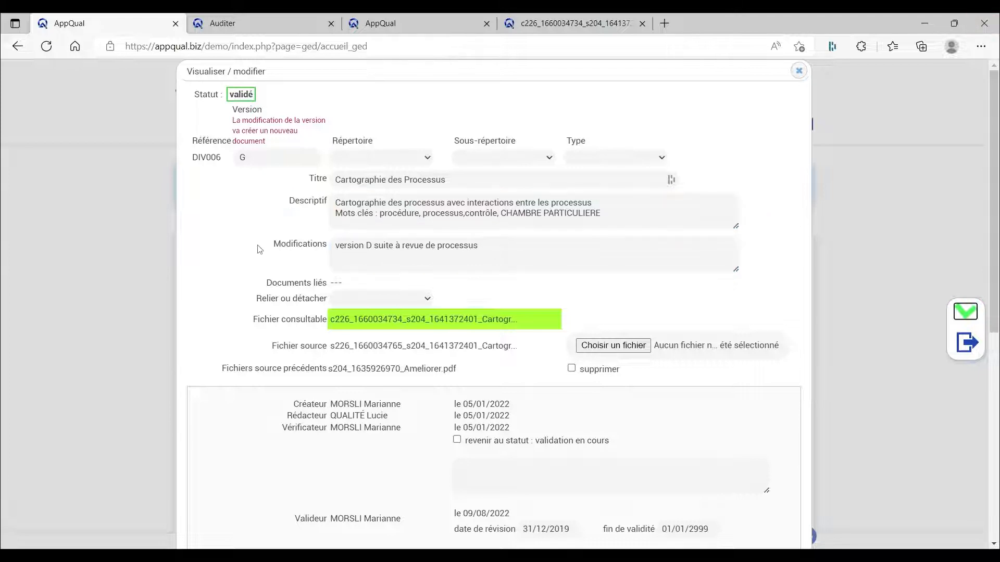
left_click_drag(273, 244, 327, 244)
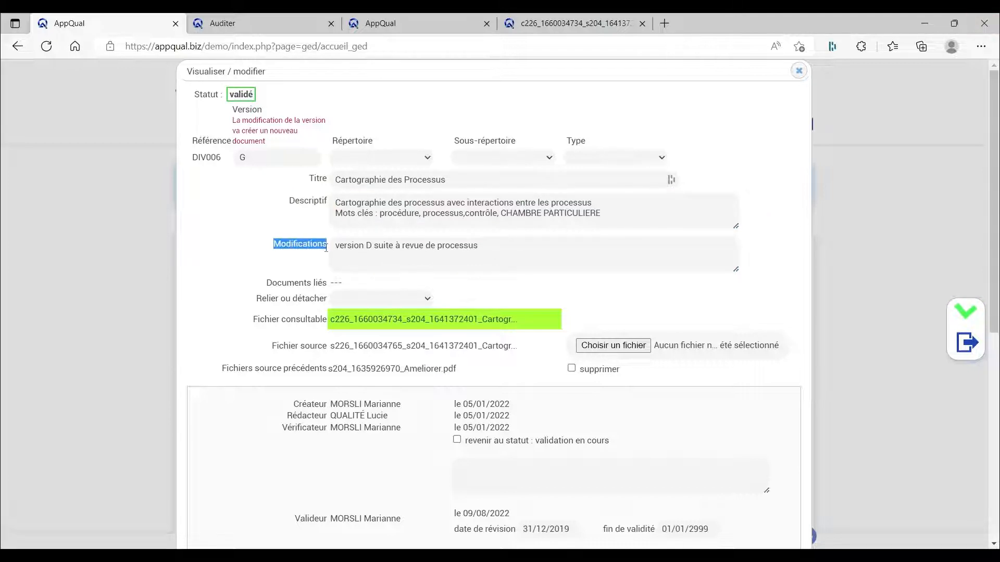
left_click(345, 211)
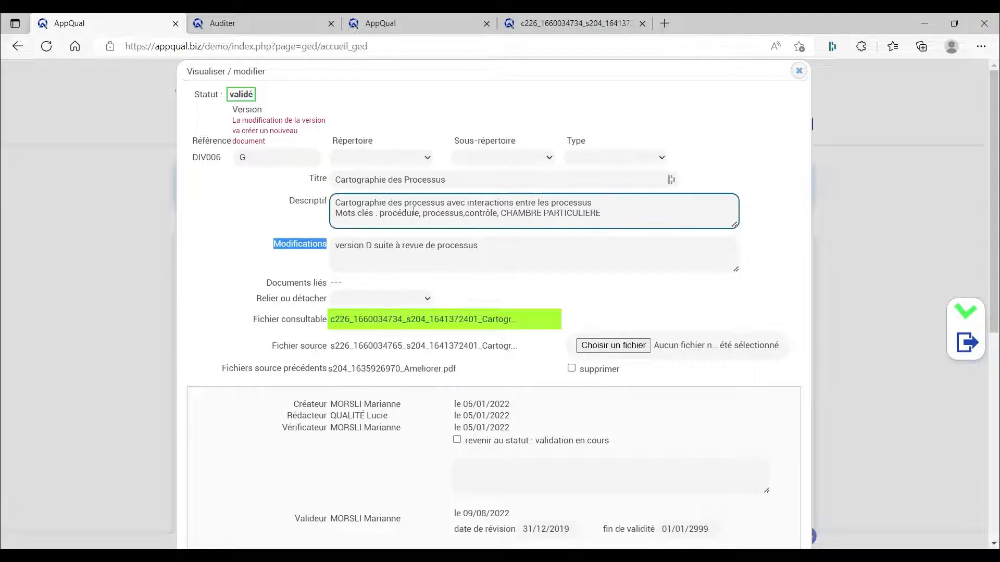
left_click(536, 261)
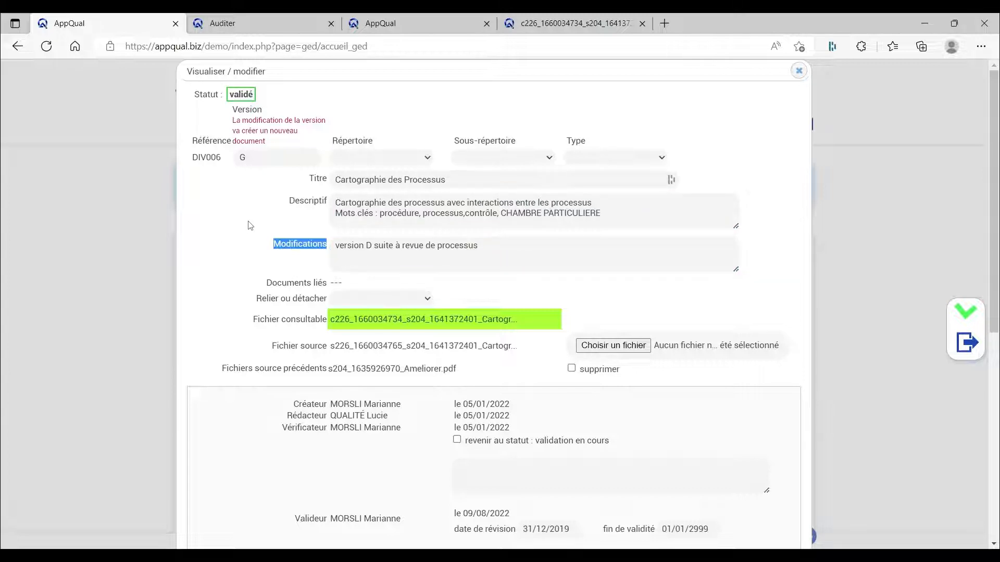
Step: Examine the linked documents, consultable file and source file fields of the DIV006 record
left_click(487, 288)
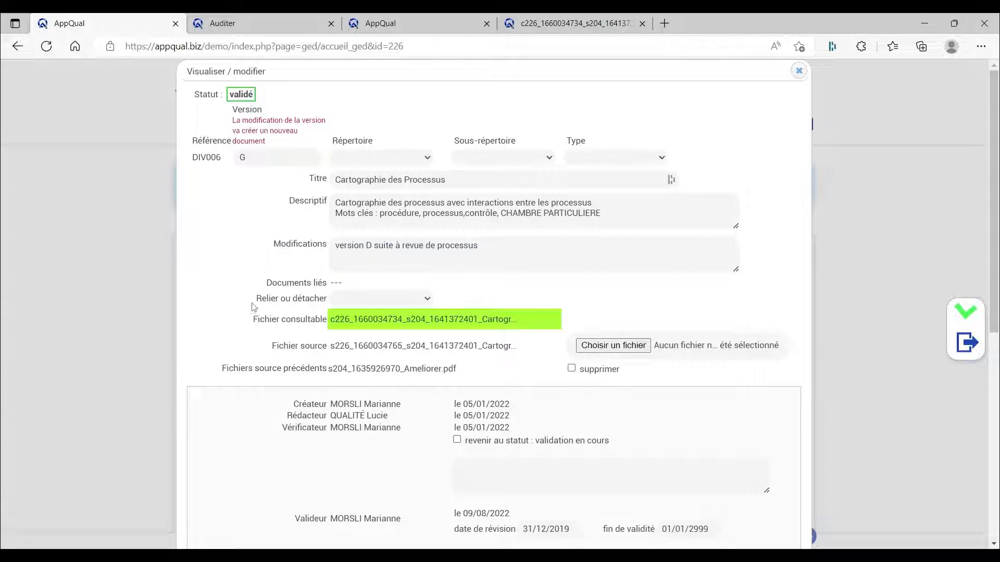
scroll(244, 266, "down", 2)
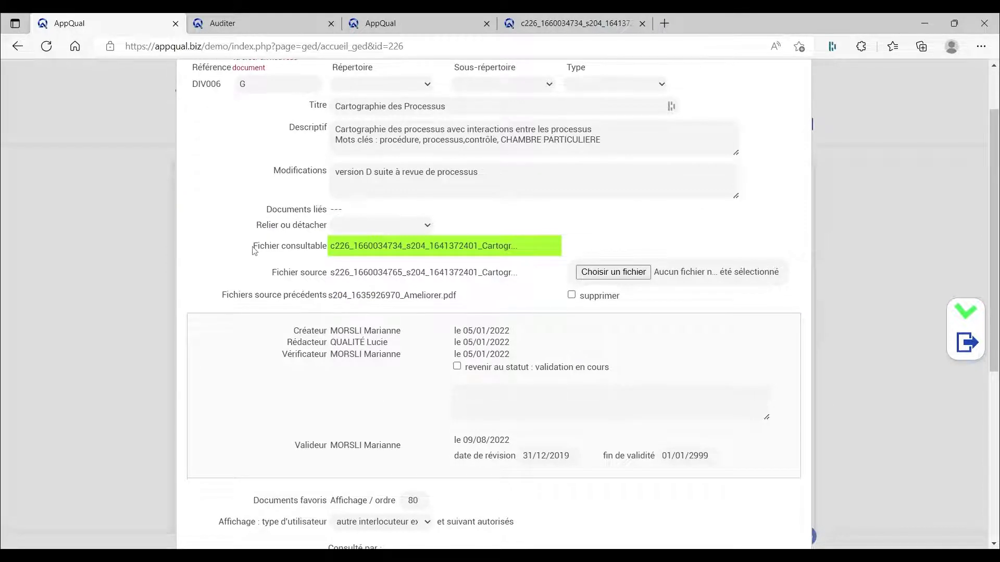
left_click_drag(253, 247, 328, 256)
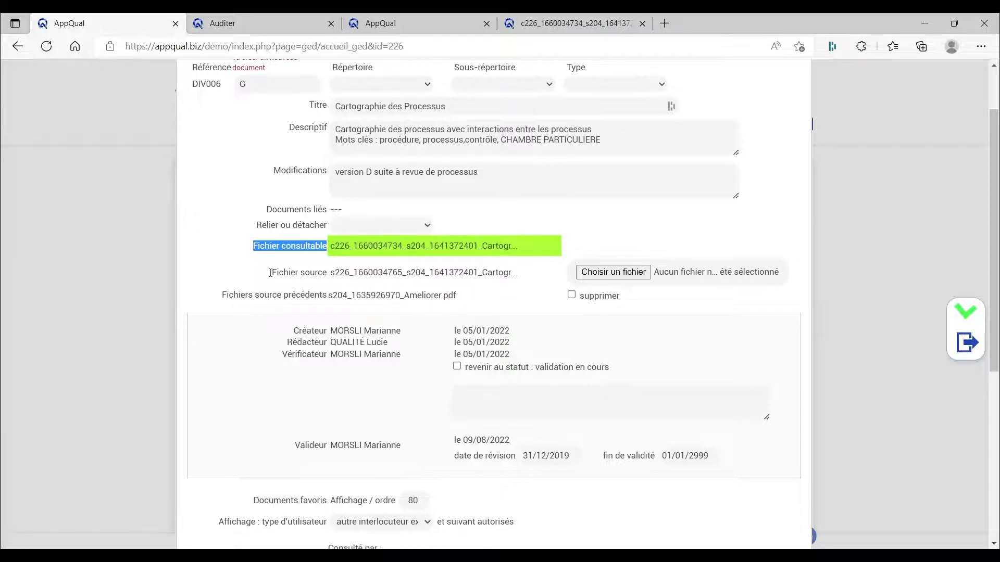
left_click_drag(272, 277, 331, 284)
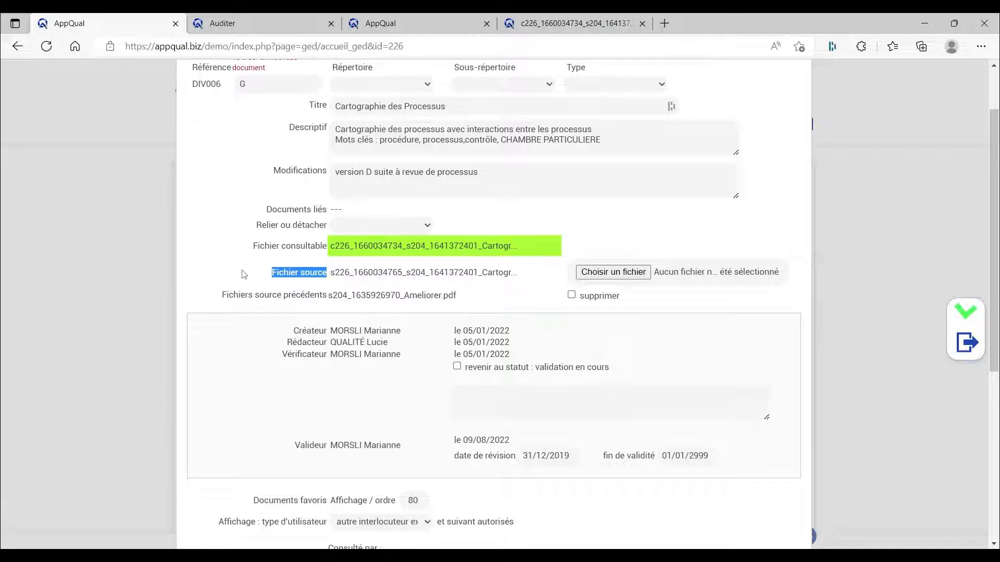
left_click(294, 276)
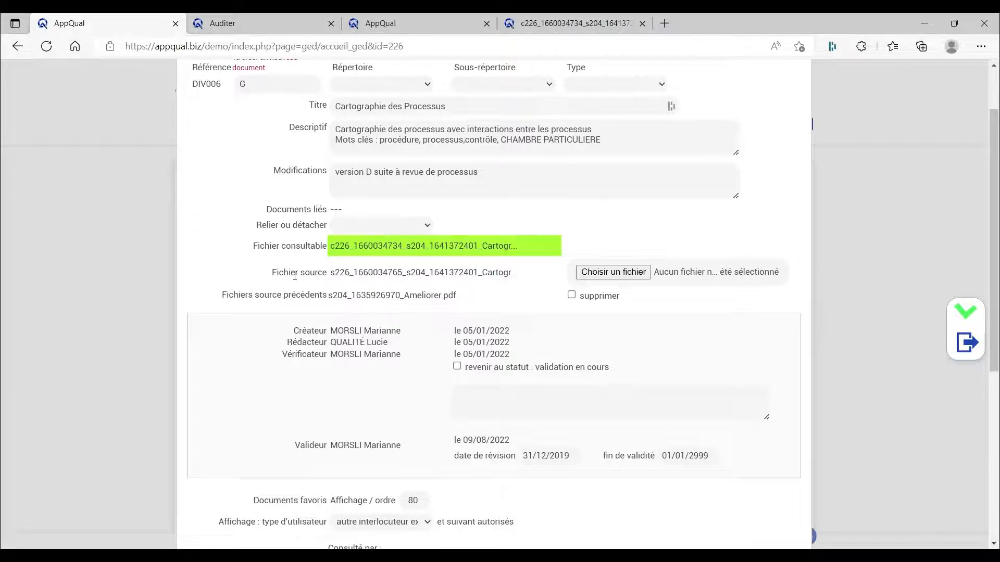
Step: Examine the creator, writer, verifier and validator fields in the record's approval section
scroll(295, 276, "down", 1)
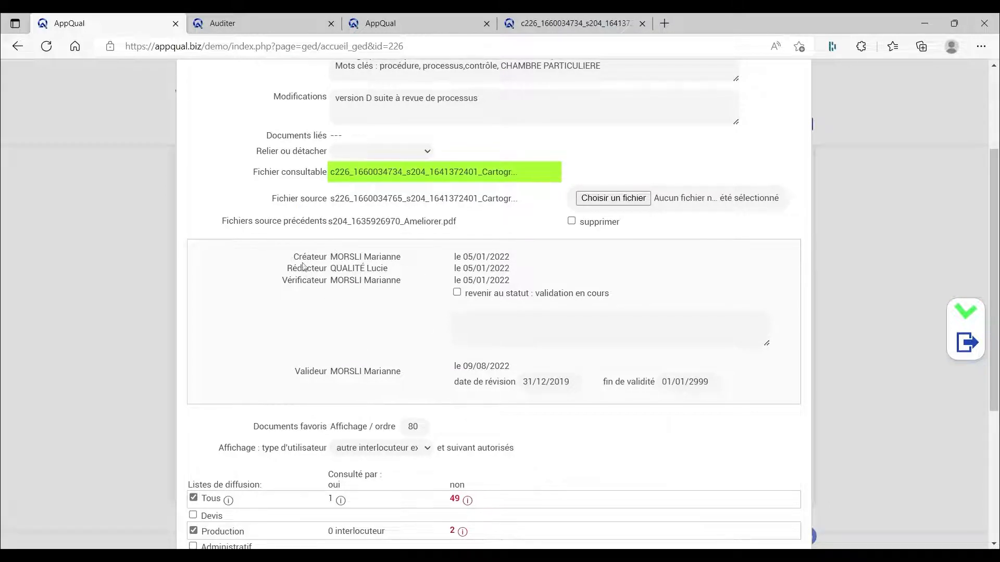
left_click_drag(292, 257, 326, 281)
left_click(283, 267)
left_click_drag(294, 371, 326, 371)
left_click(385, 269)
Step: Examine the revision date and end-of-validity date fields beside the validator without changing them
left_click_drag(454, 384, 514, 385)
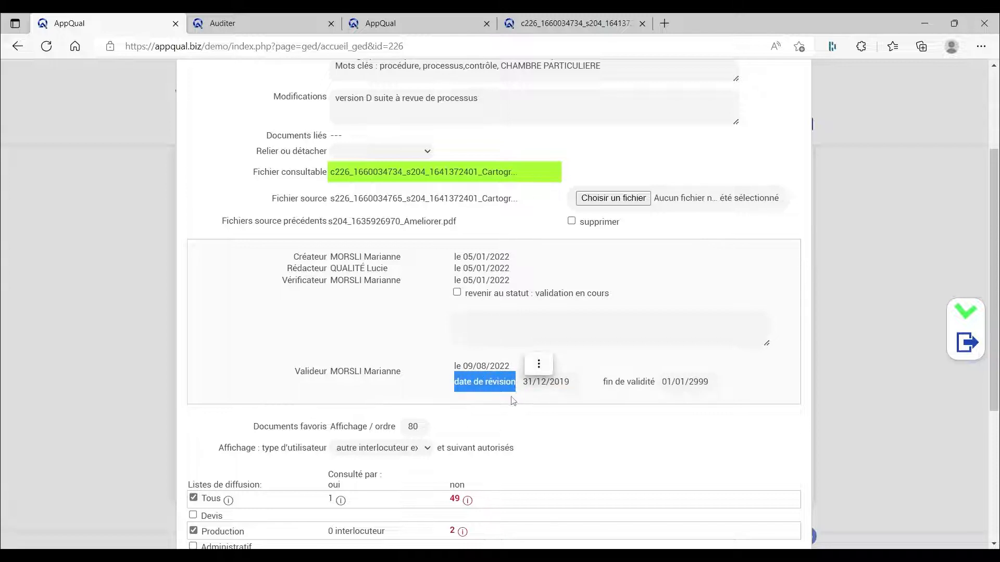
left_click(530, 399)
left_click(558, 382)
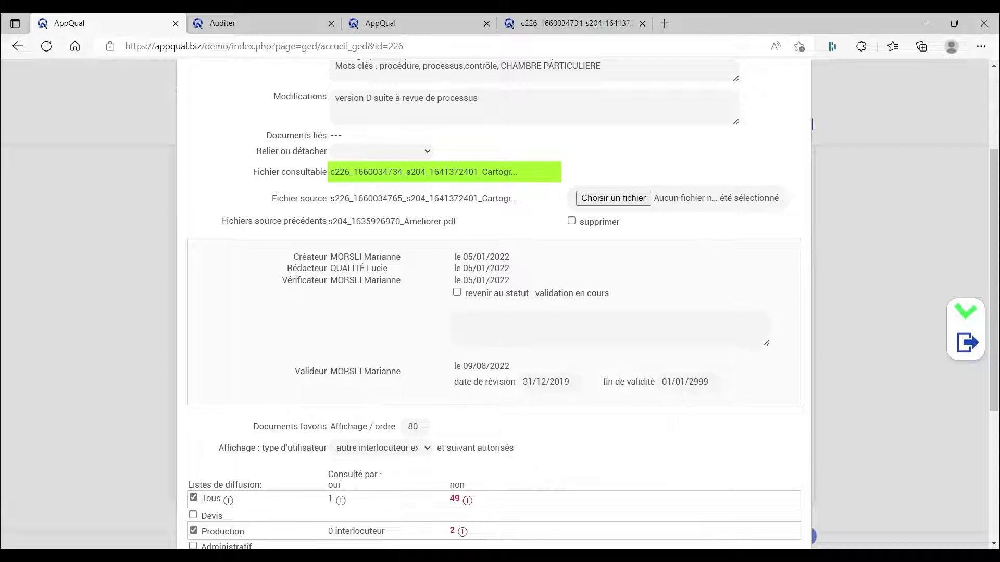
left_click_drag(603, 382, 653, 387)
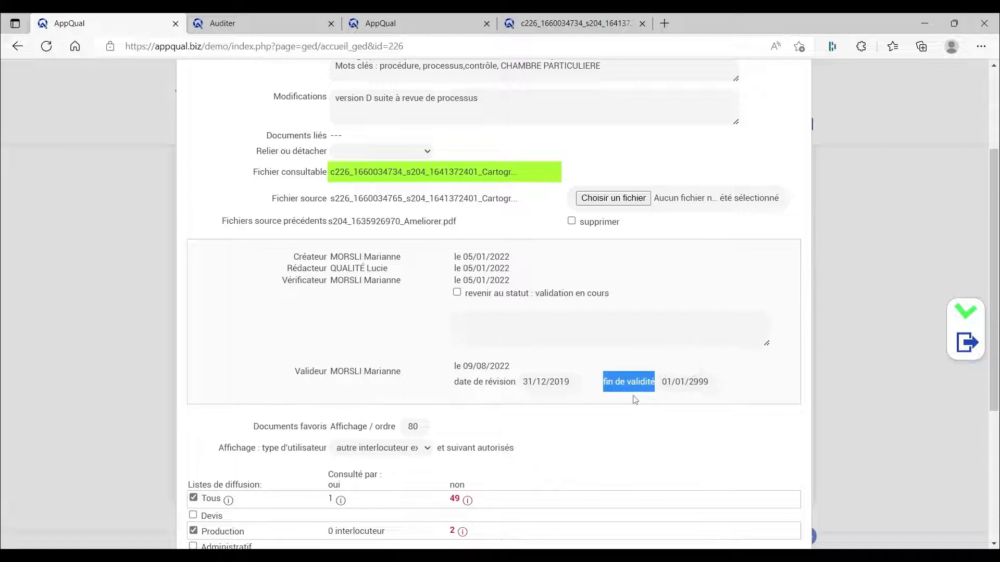
left_click(635, 400)
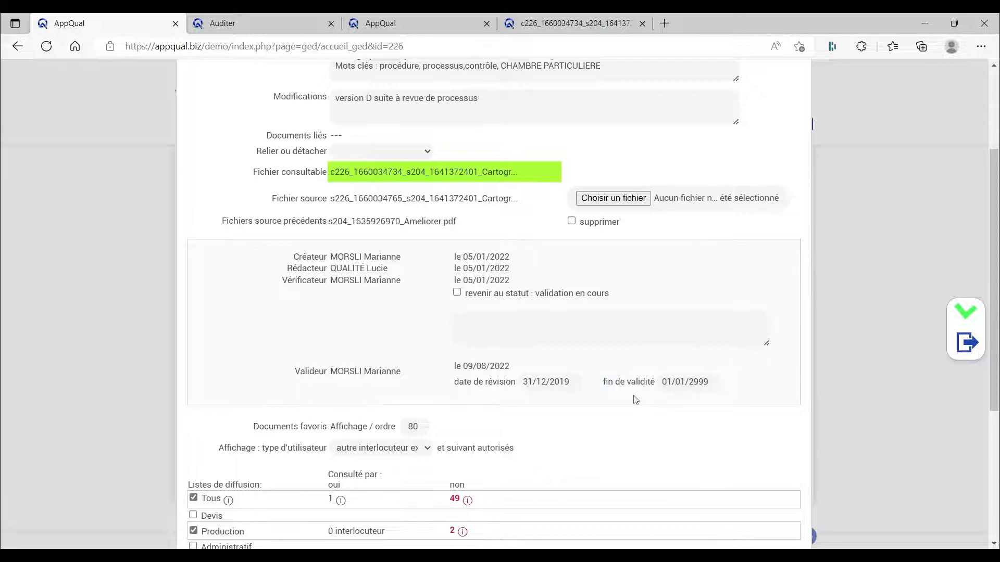
left_click(663, 385)
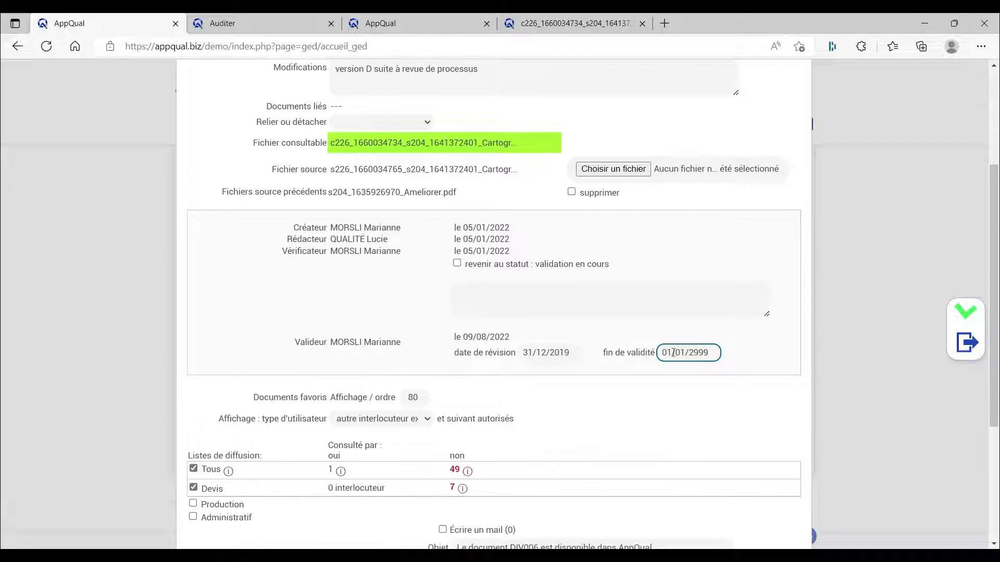
scroll(672, 355, "down", 1)
left_click(670, 357)
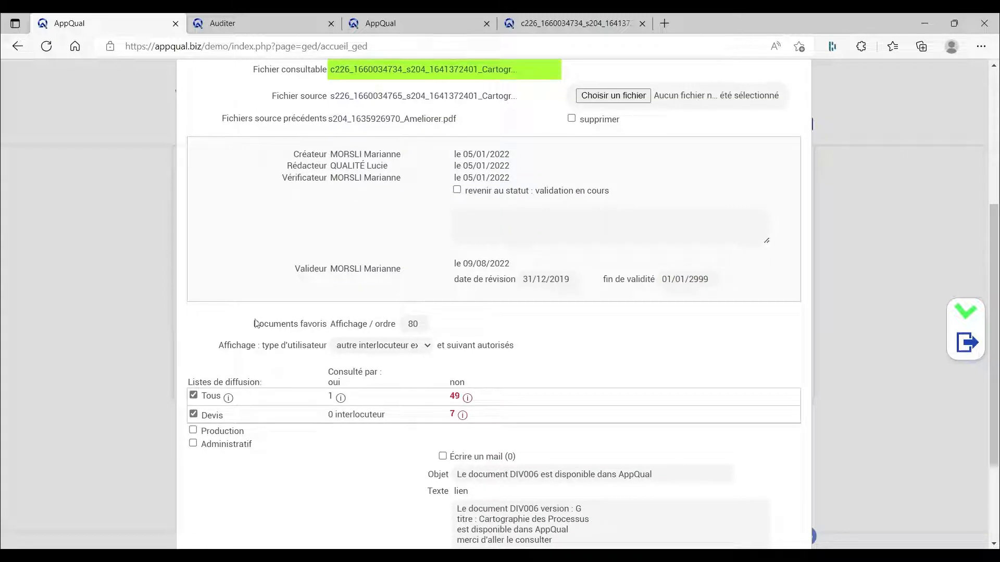
Step: Examine the favourite documents display order and the user-type options, keeping autre interlocuteur externe selected
left_click_drag(254, 324, 398, 331)
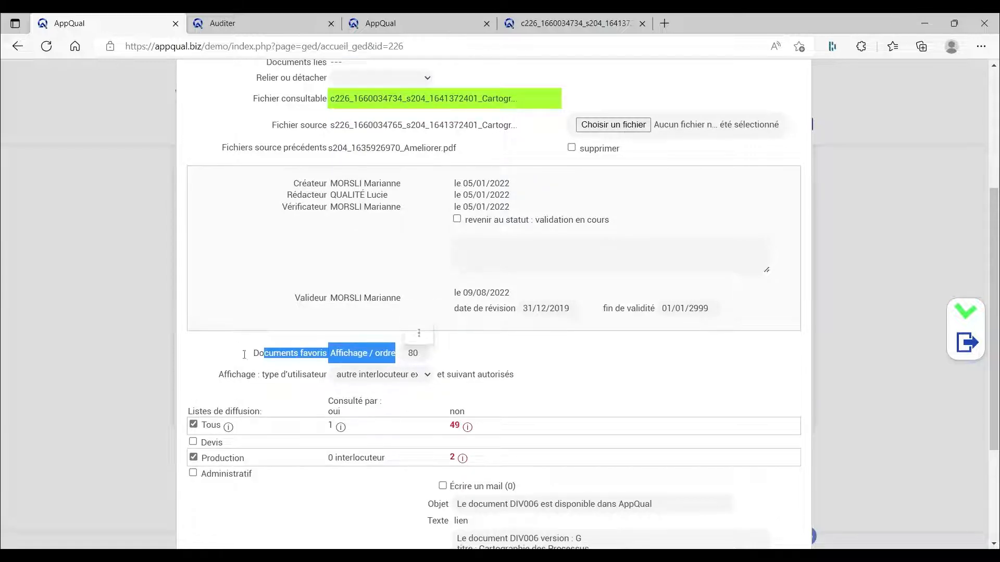
left_click(240, 356)
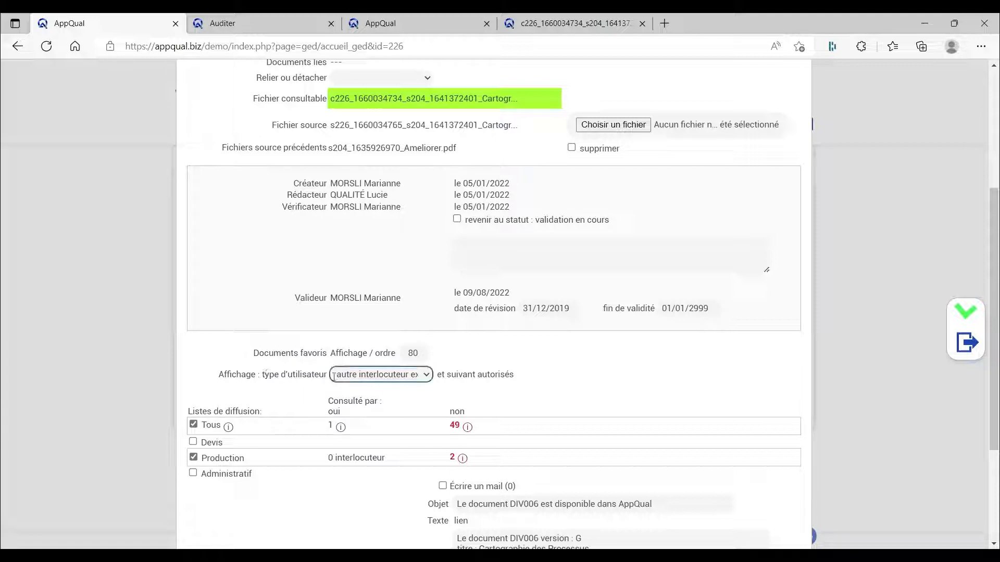
left_click(359, 379)
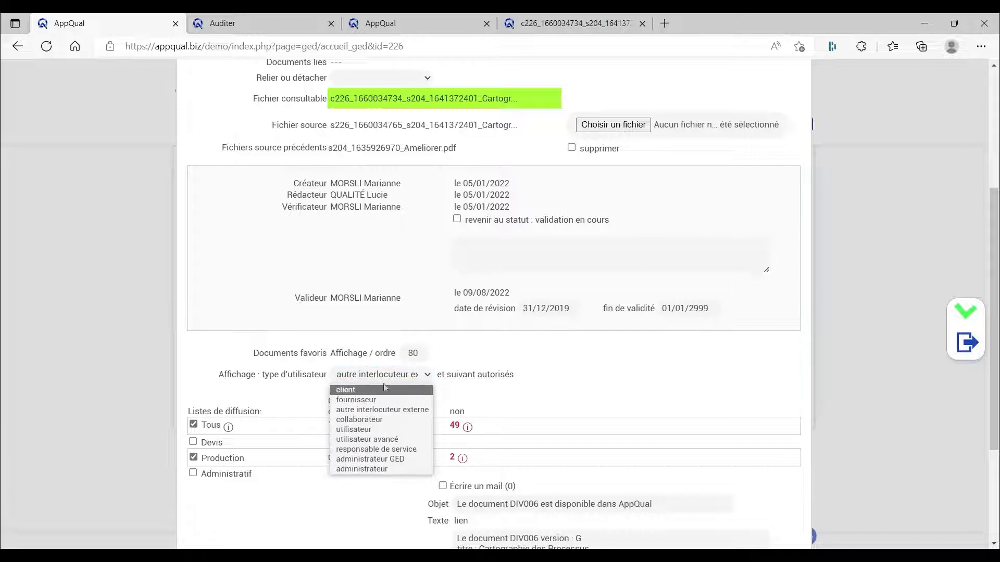
left_click(391, 410)
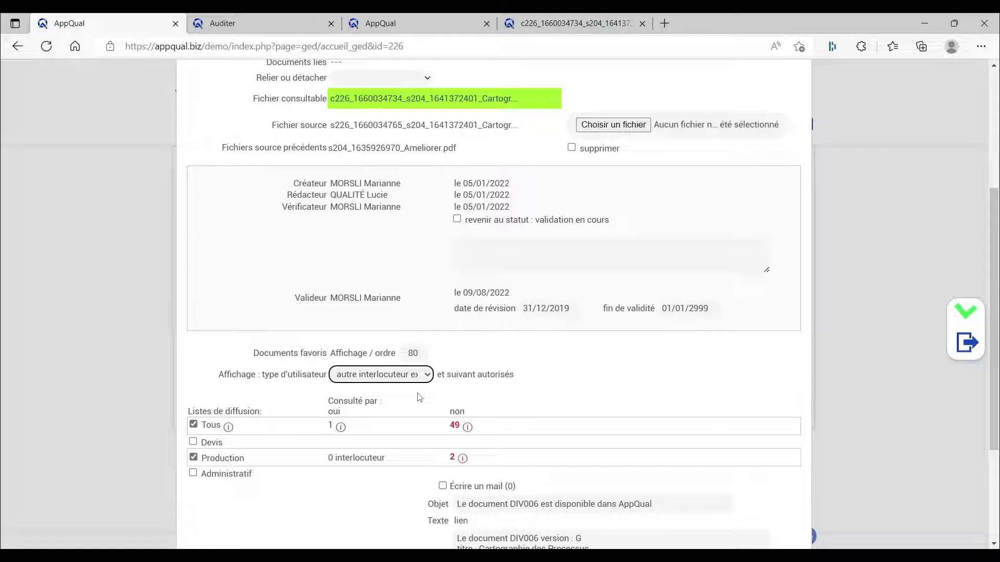
left_click(384, 379)
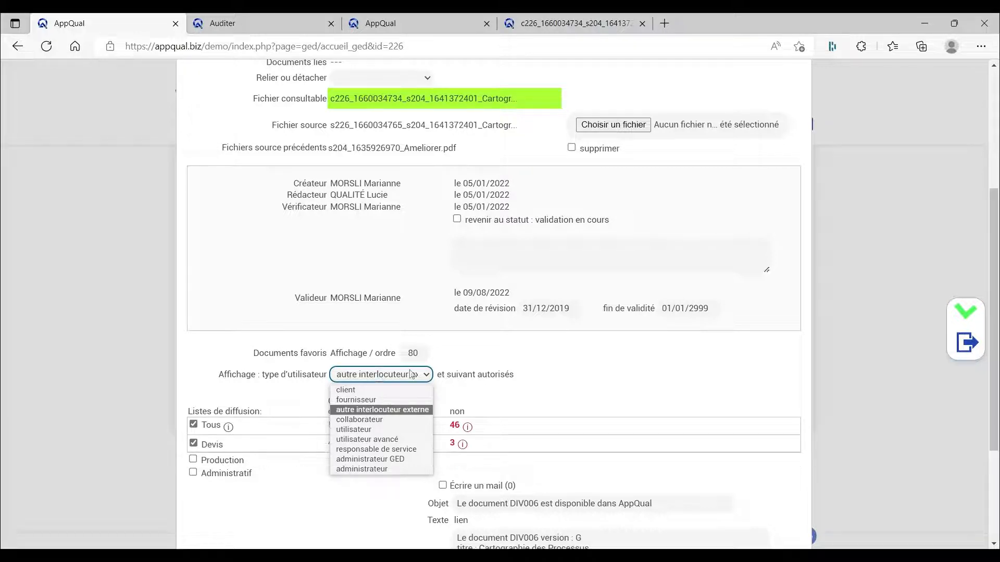
left_click(412, 375)
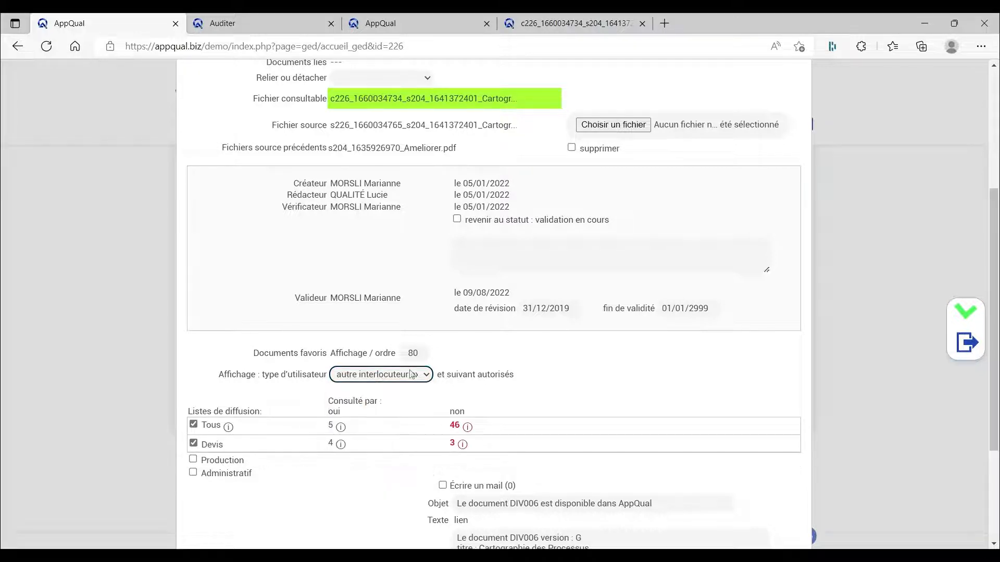
Step: Examine the distribution lists and check who in the Devis list has and has not consulted the document
left_click_drag(189, 411, 261, 412)
left_click(206, 385)
mouse_move(338, 446)
mouse_move(463, 448)
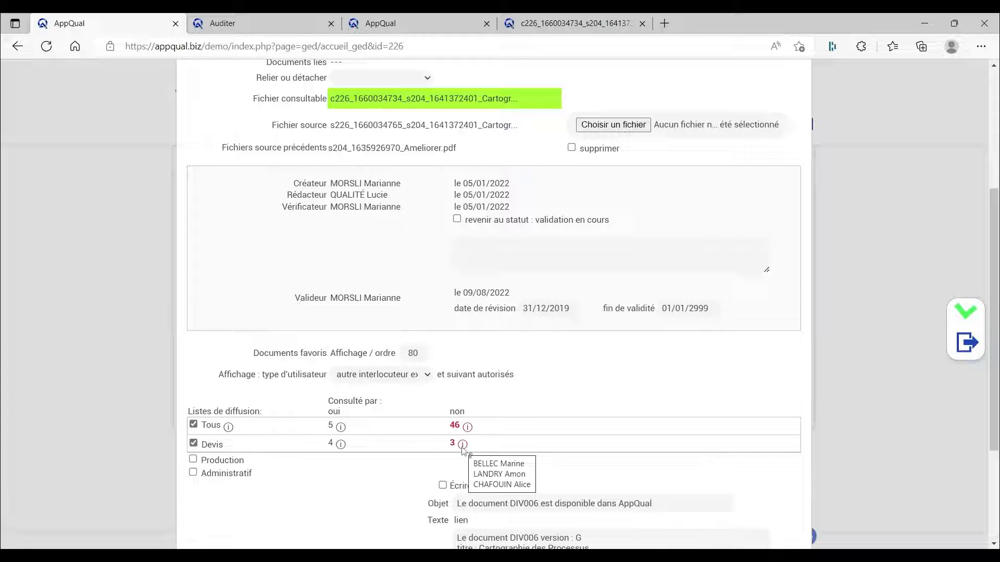
Step: Add the Production distribution list to the document and remove the Tous list
left_click(193, 460)
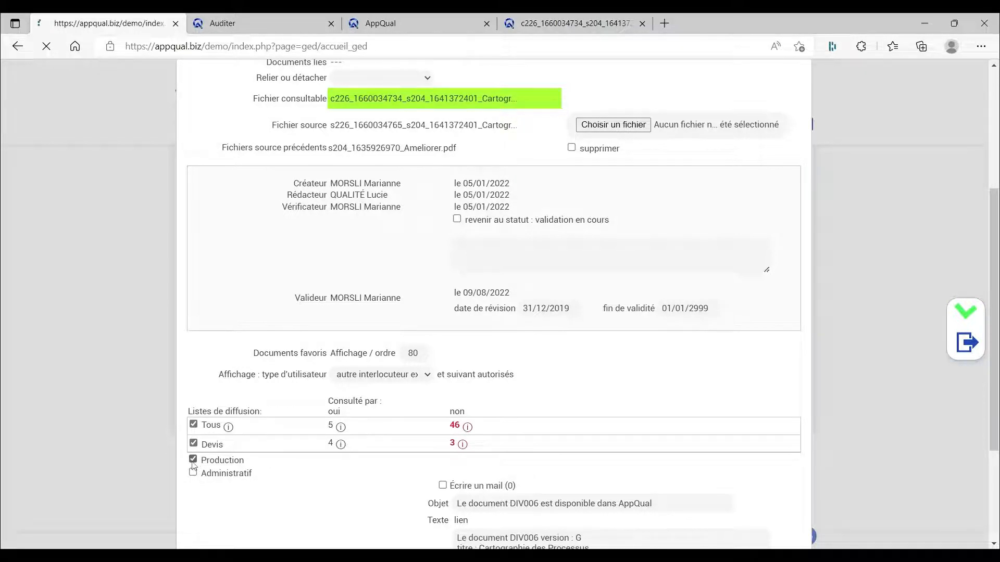
scroll(256, 456, "down", 1)
scroll(255, 457, "down", 4)
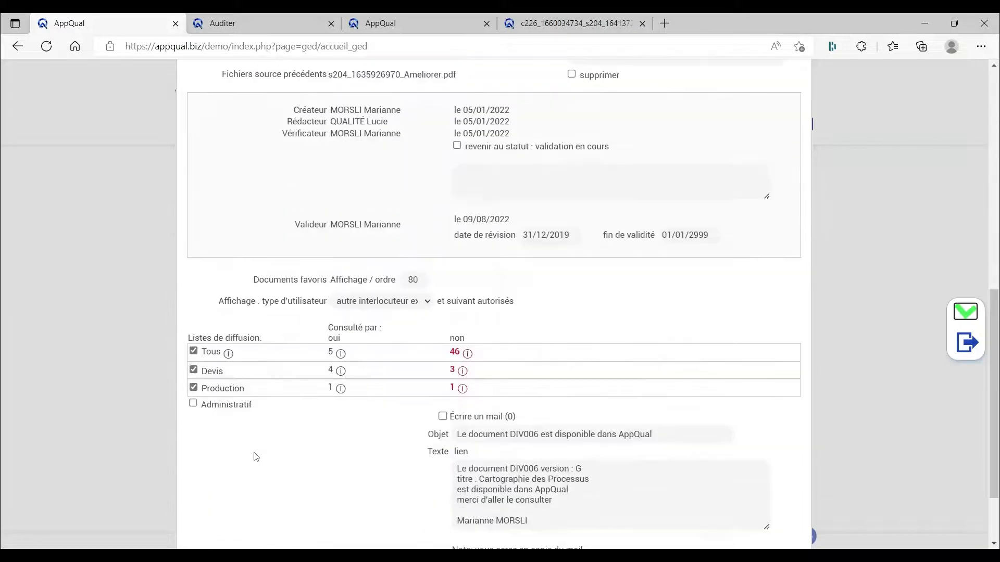
mouse_move(465, 395)
left_click(194, 352)
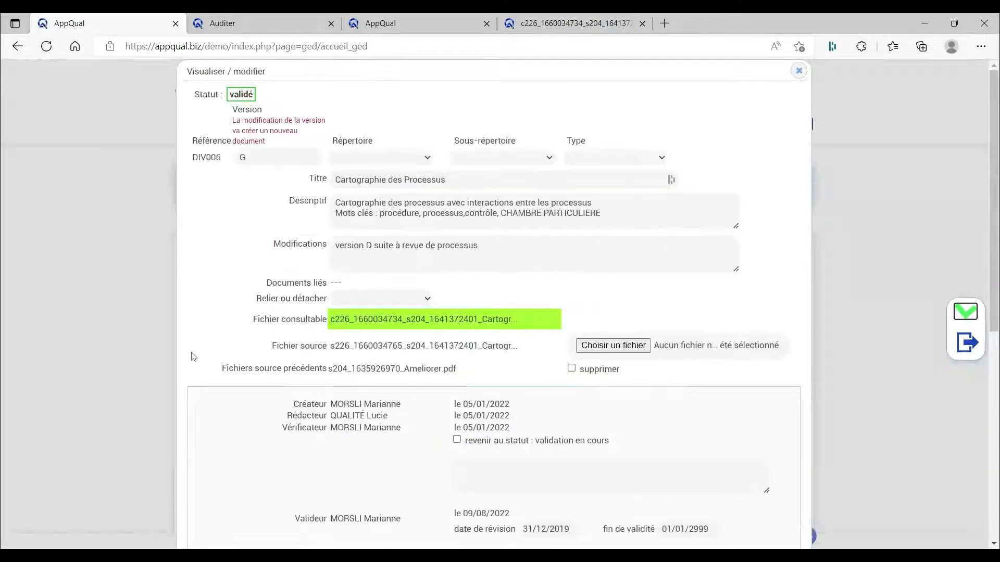
scroll(330, 395, "down", 2)
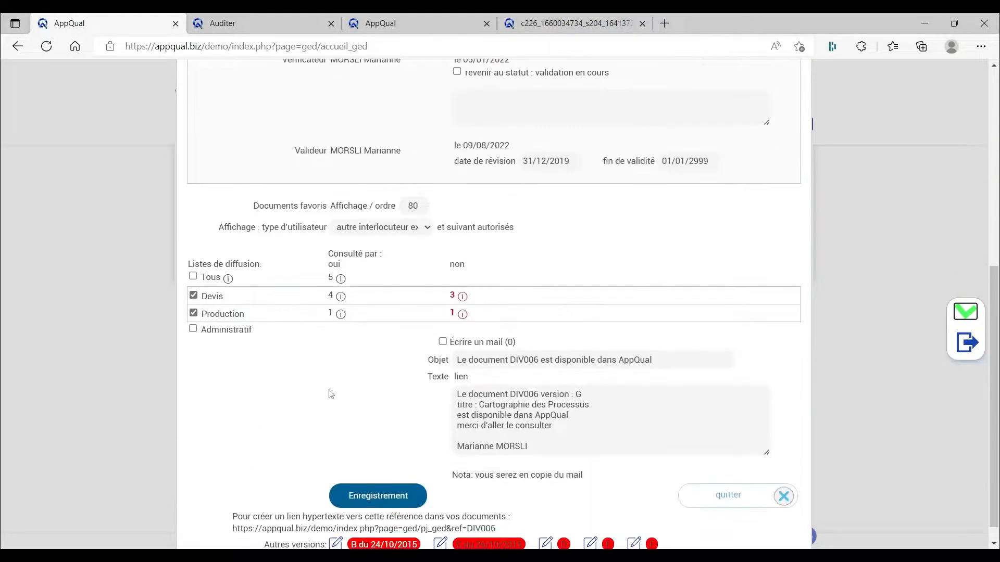
Step: Enable the notification e-mail for the document and review its prefilled subject
scroll(329, 394, "up", 1)
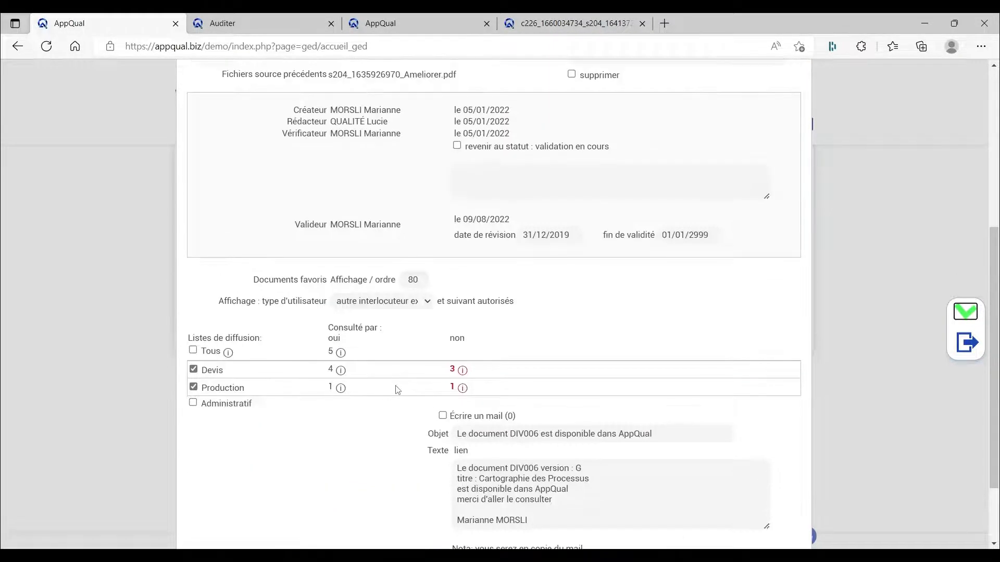
left_click(444, 416)
left_click_drag(450, 417, 525, 420)
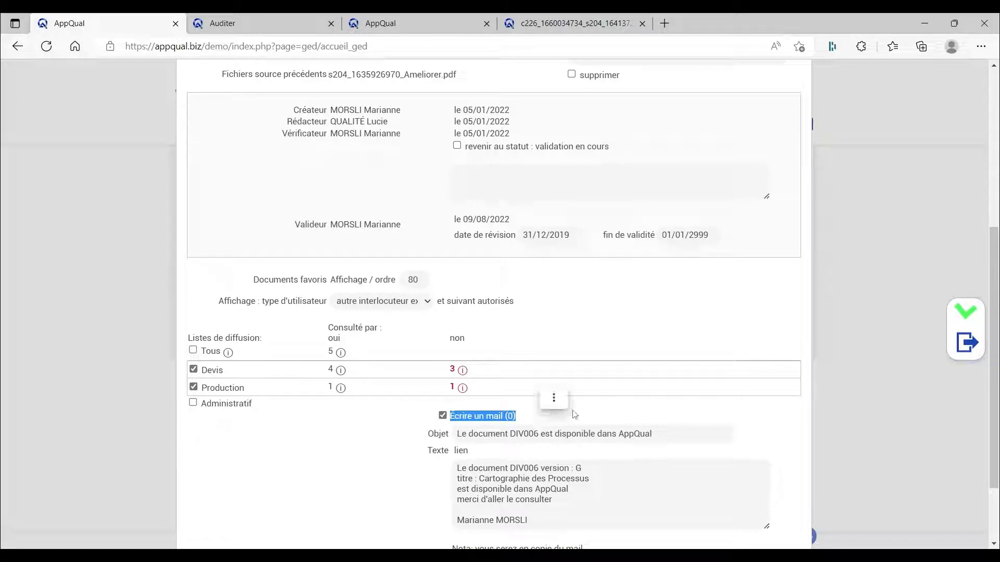
left_click(677, 438)
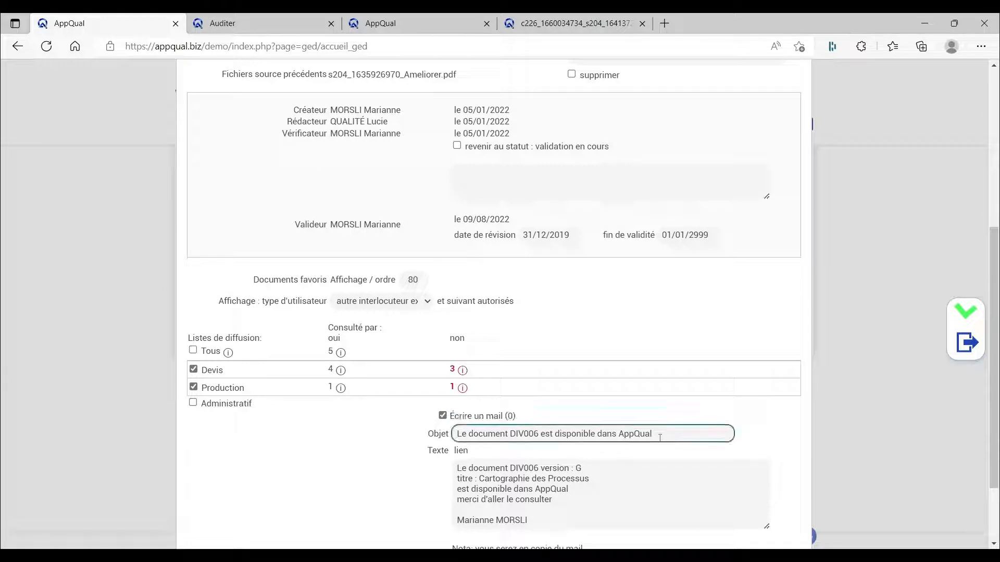
left_click_drag(661, 439, 444, 451)
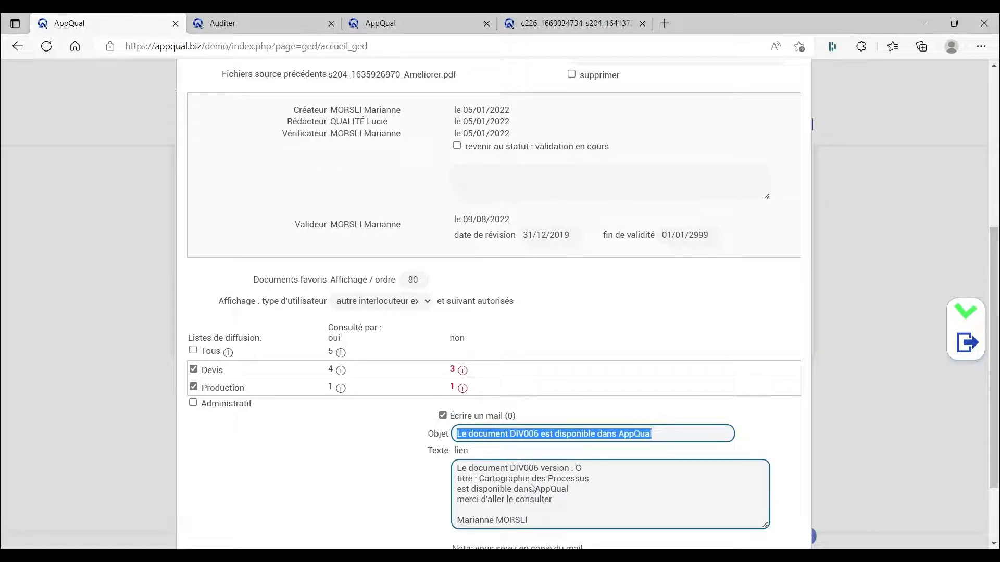
left_click(643, 486)
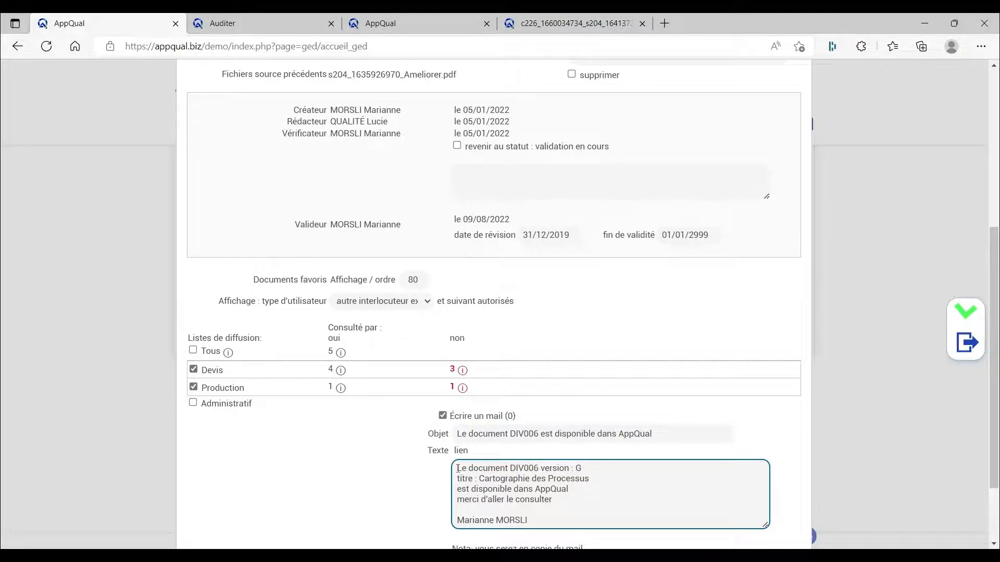
Step: Examine the link and the message text included in the notification e-mail
scroll(458, 468, "down", 2)
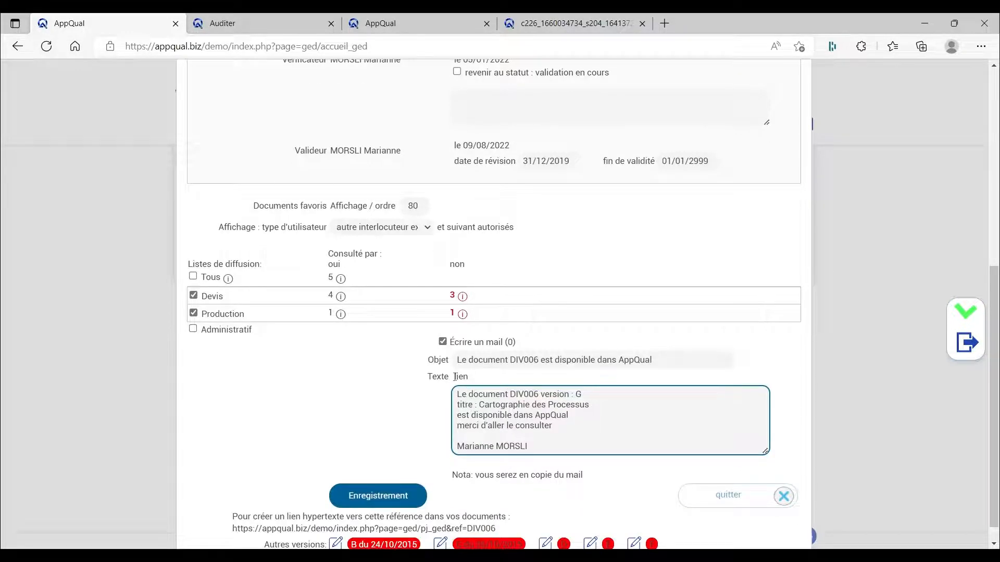
left_click_drag(453, 376, 469, 378)
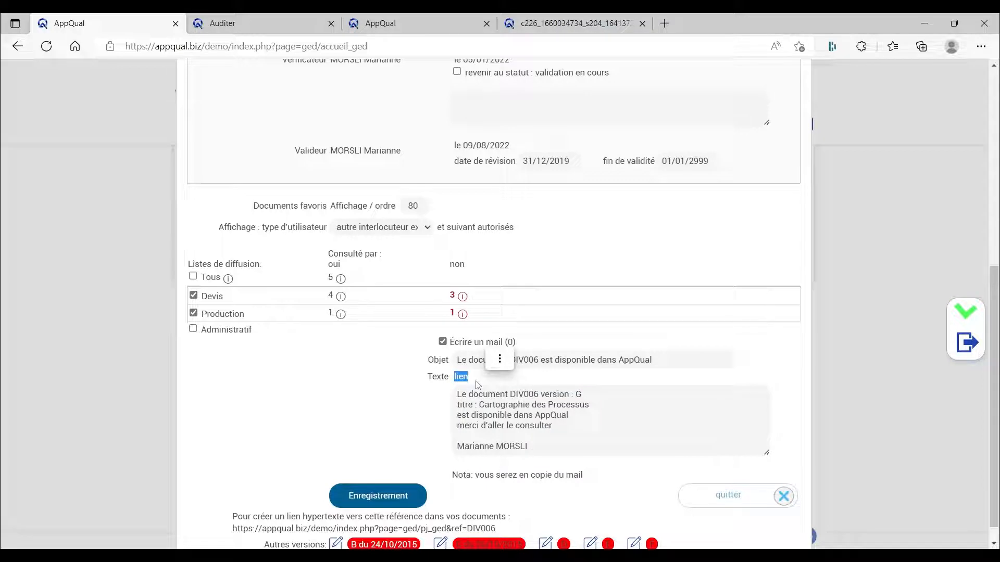
left_click(441, 409)
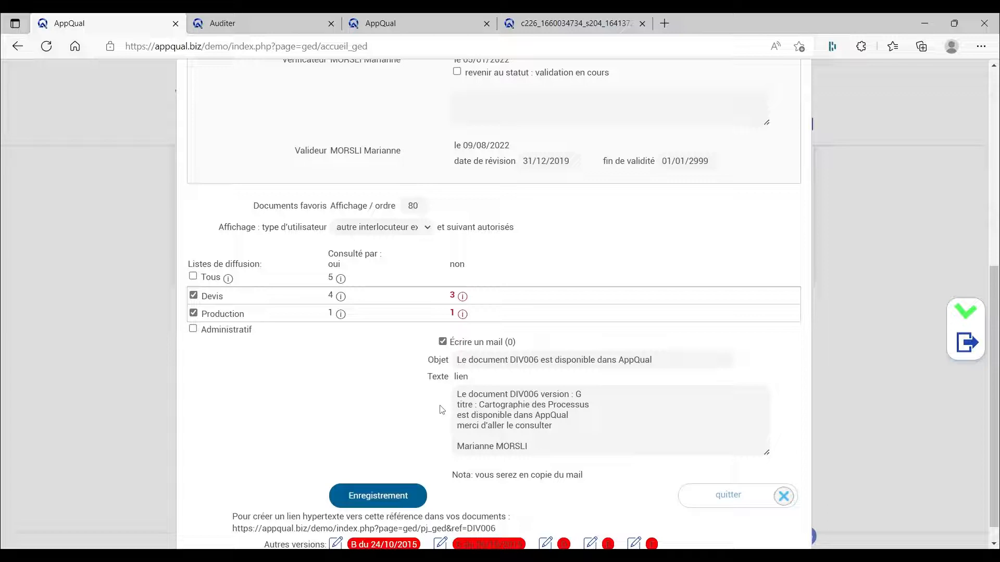
left_click(457, 399)
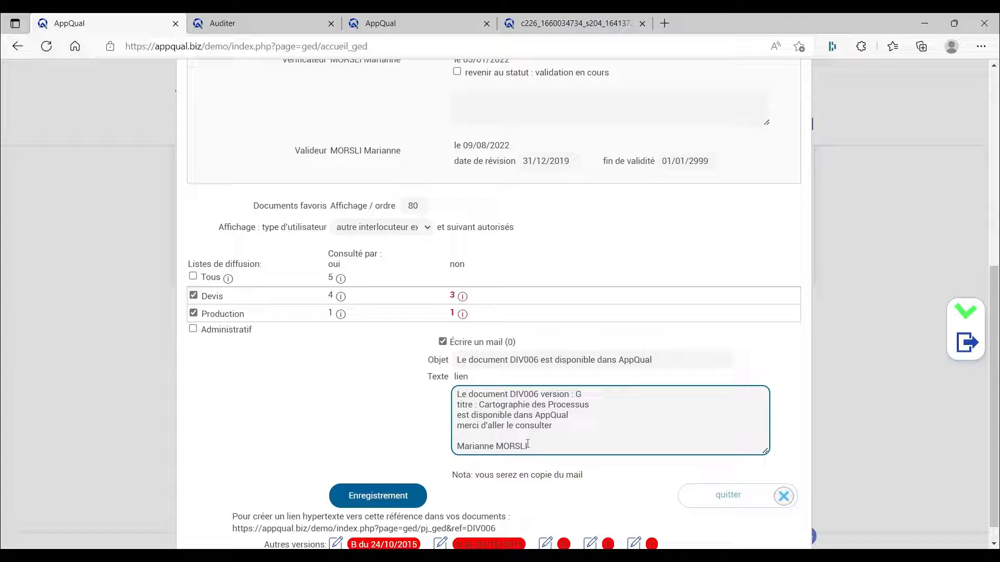
left_click(557, 430)
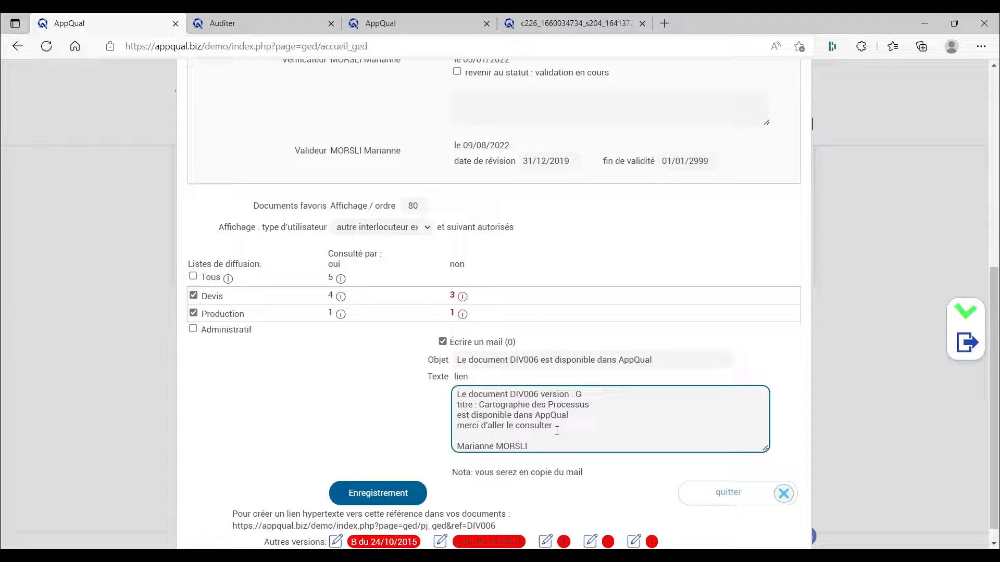
Step: Examine the hypertext link address provided for referencing DIV006 in other documents
scroll(557, 431, "down", 1)
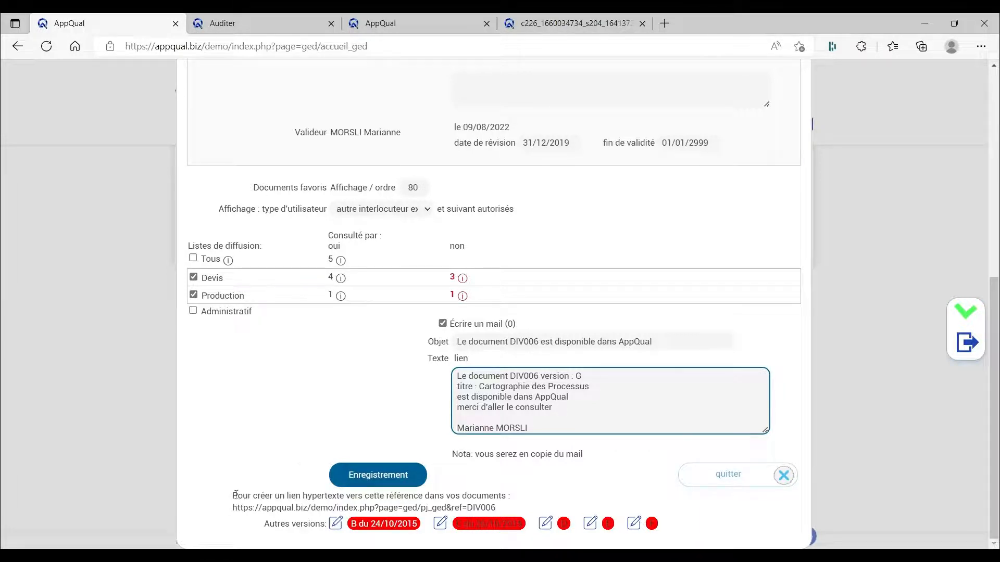
left_click_drag(233, 495, 499, 512)
left_click(635, 494)
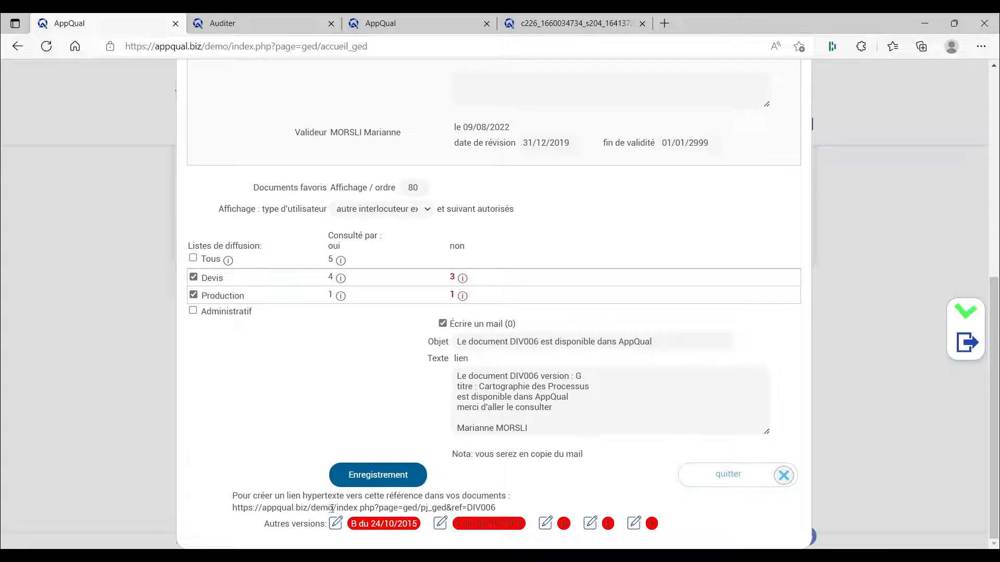
Step: Highlight the site address and the ref=DIV006 part of the document's hypertext link, then clear the selection
left_click_drag(333, 508, 233, 510)
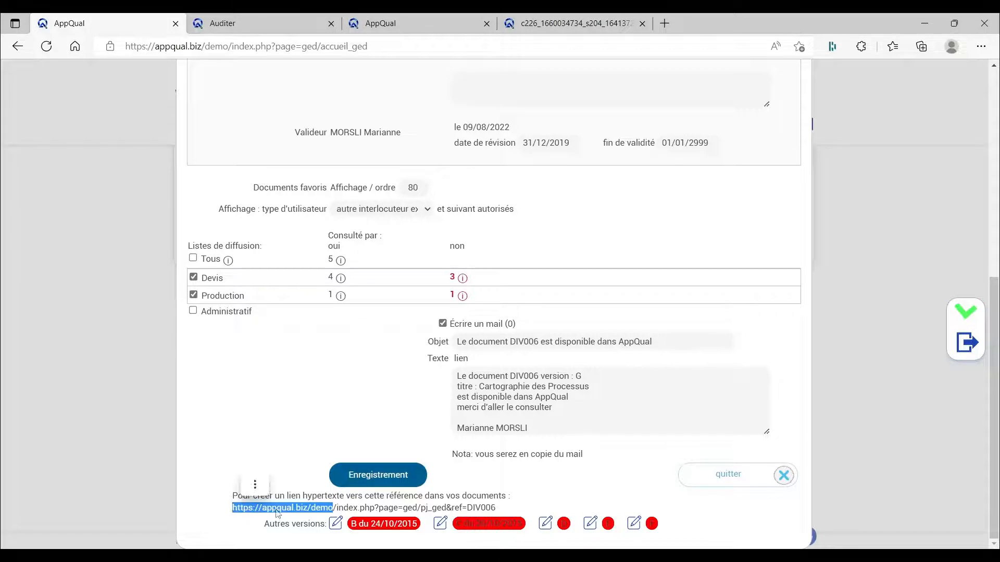
left_click_drag(336, 509, 452, 510)
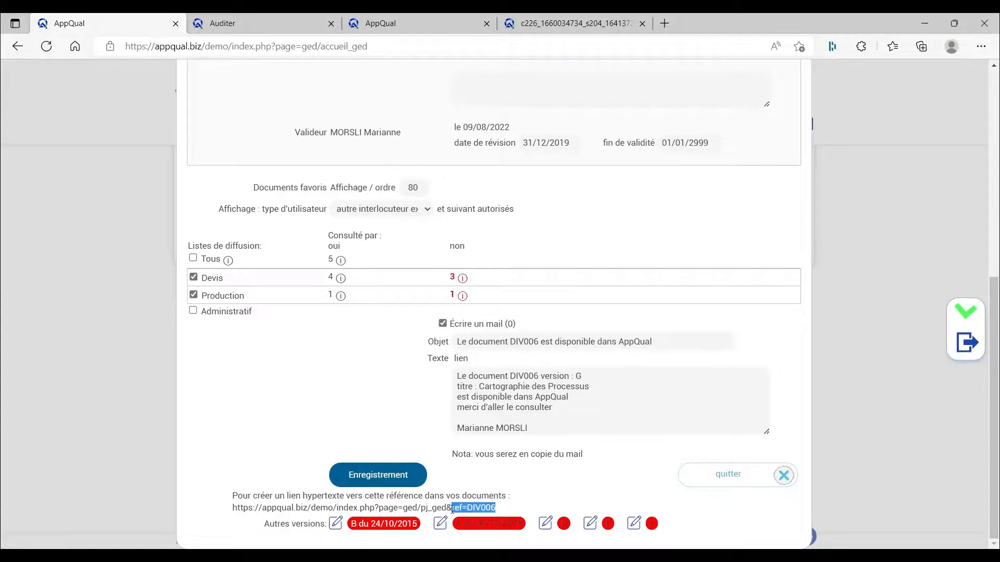
left_click(589, 493)
Step: Close the DIV006 document record without saving the changes and return to the beginning of the Manuel Qualité-Sécurité-Environnement page
left_click(727, 480)
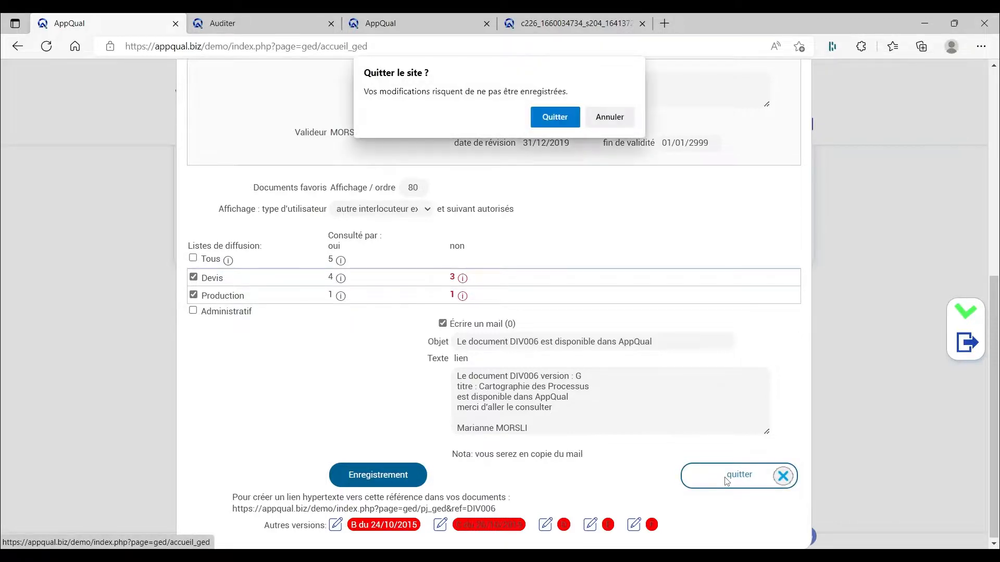
left_click(555, 116)
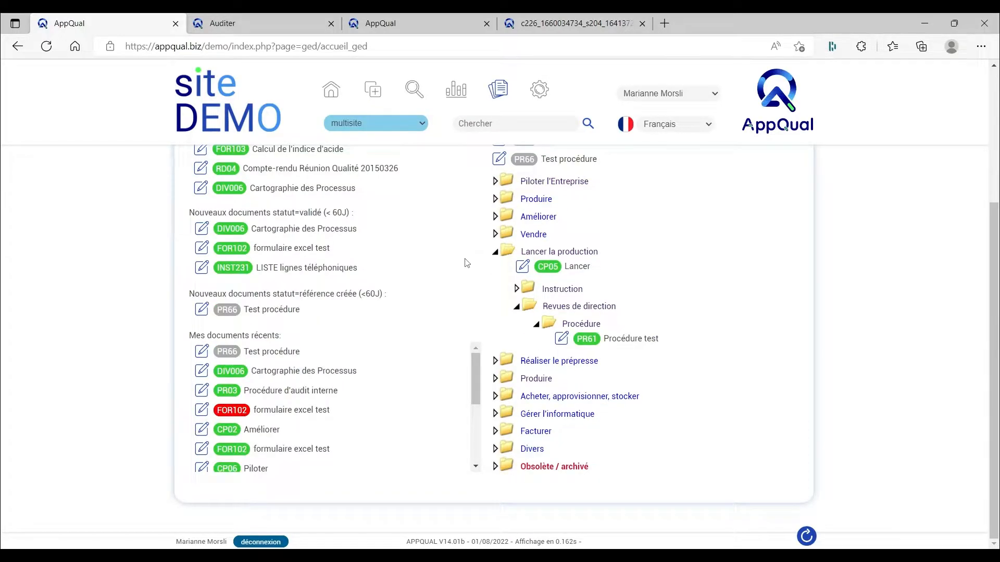
scroll(467, 263, "up", 3)
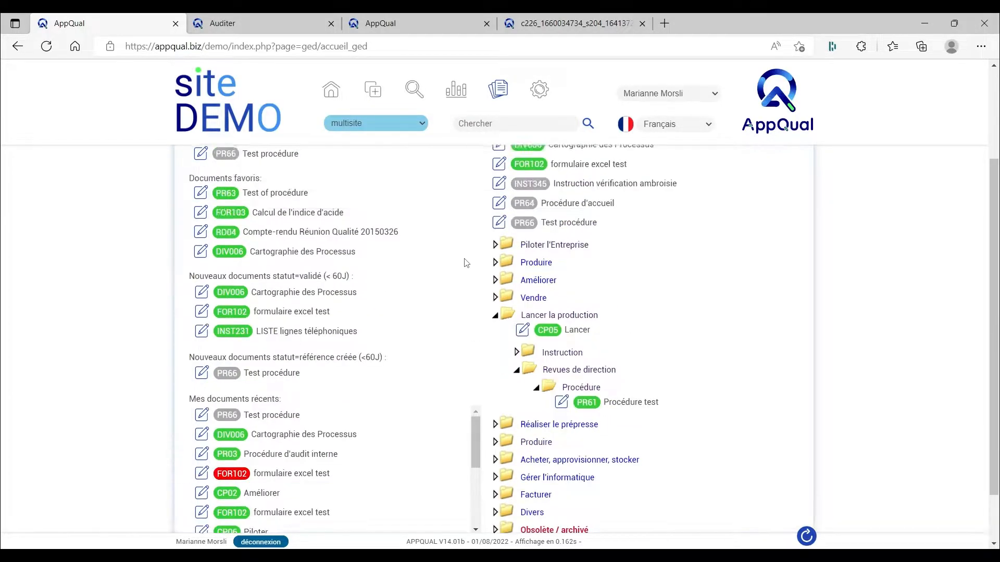
scroll(466, 263, "up", 1)
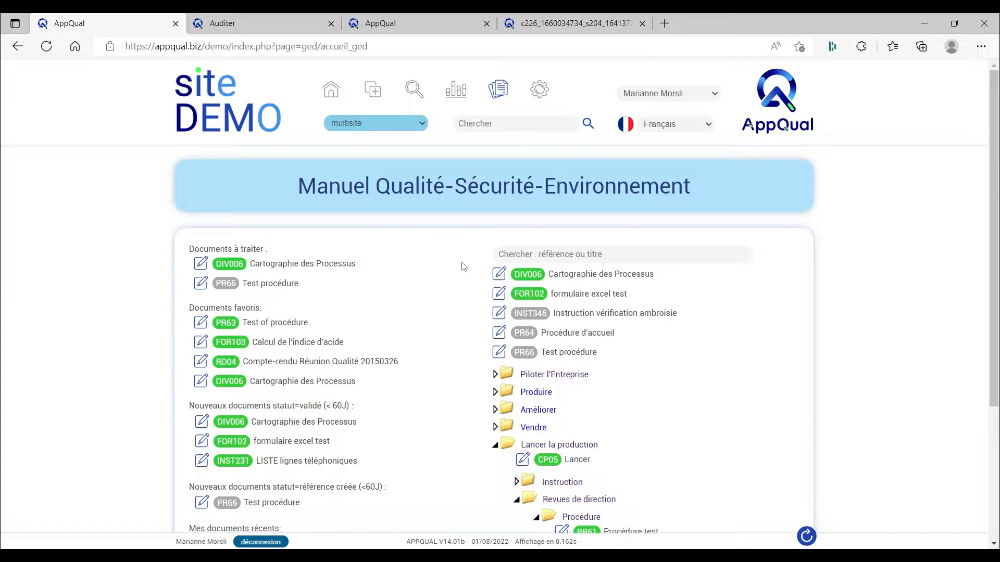
Step: Review the available sites and interface languages, keeping multisite and Français selected
left_click(361, 126)
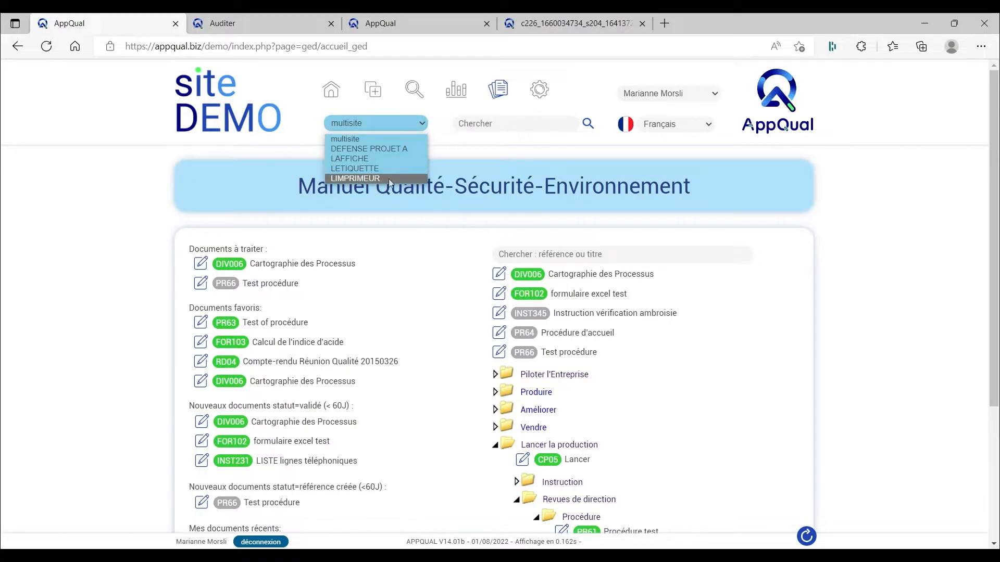
left_click(446, 264)
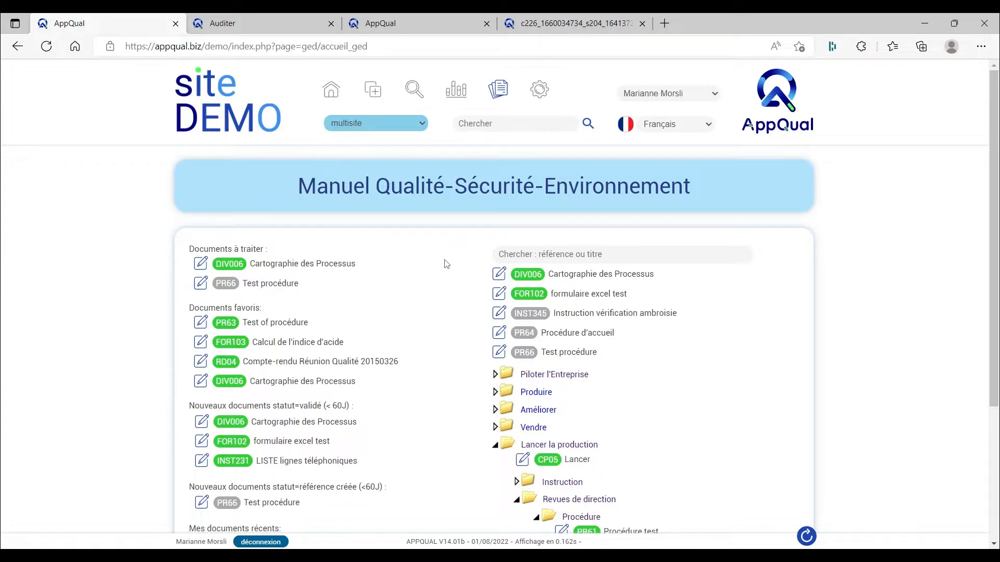
left_click(671, 128)
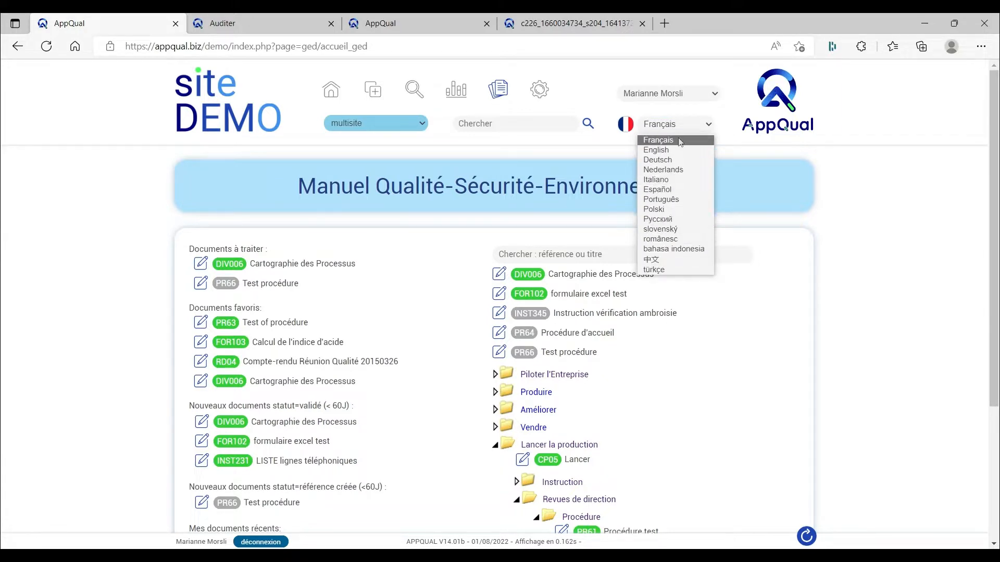
left_click(674, 126)
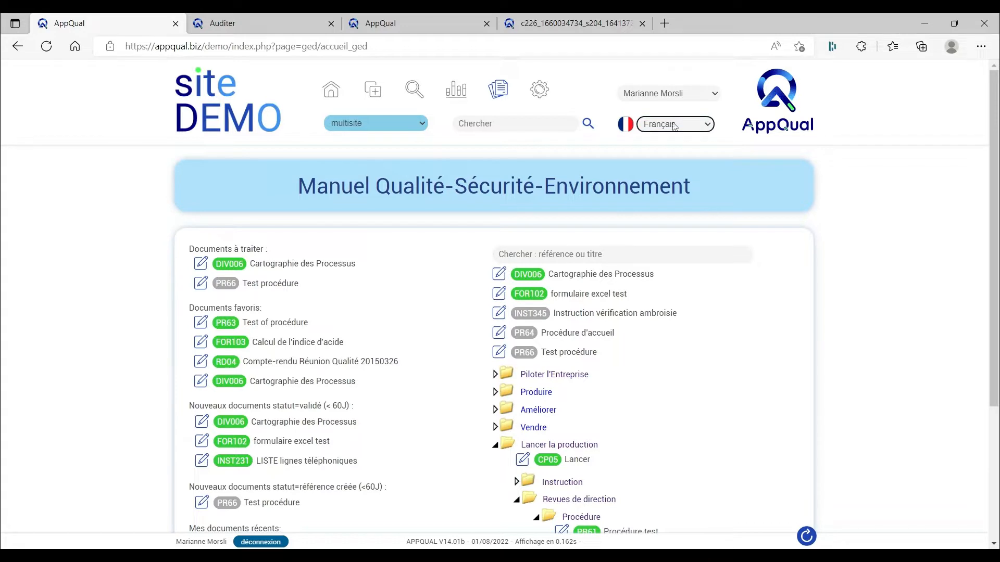